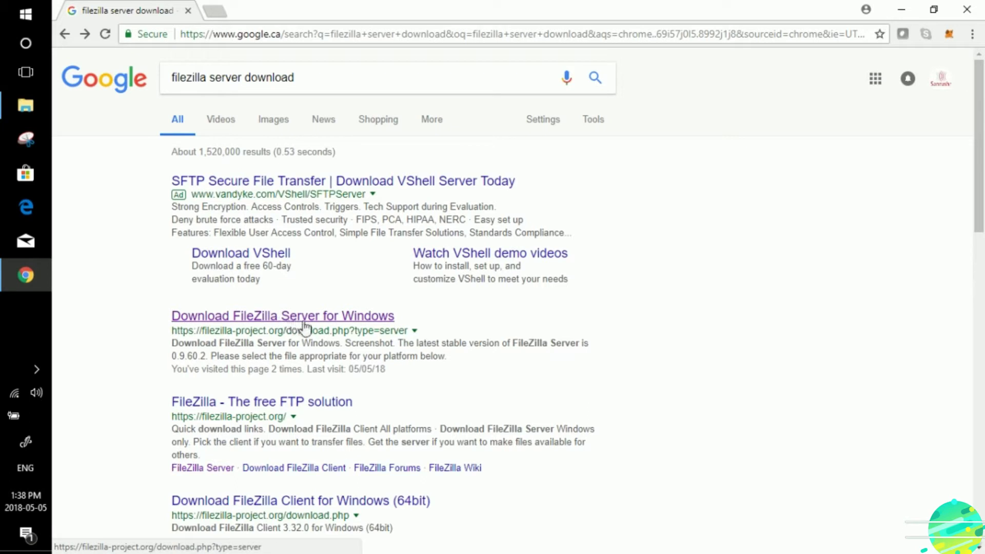
# Step: Download FileZilla Server for Windows from filezilla-project.org and launch the downloaded installer
pyautogui.click(331, 317)
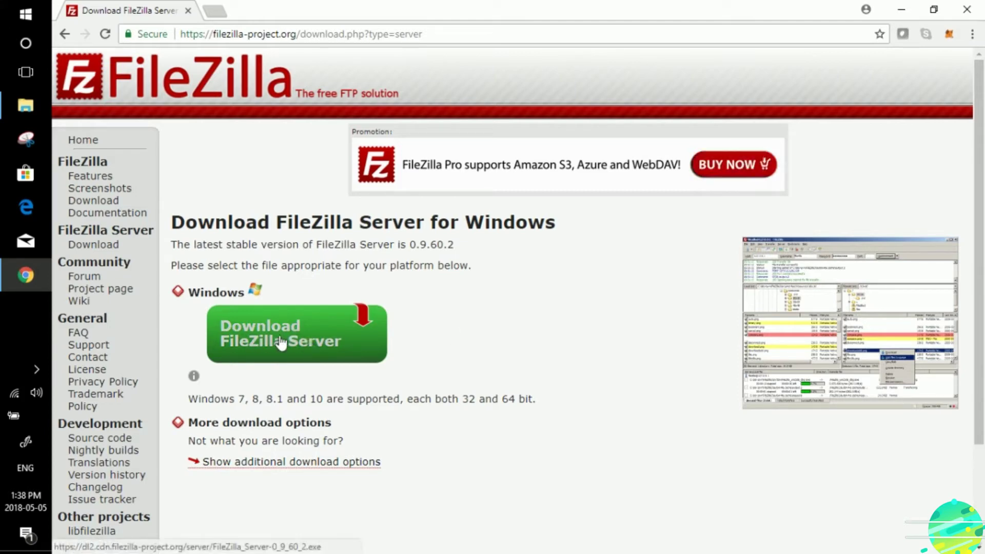
pyautogui.click(298, 344)
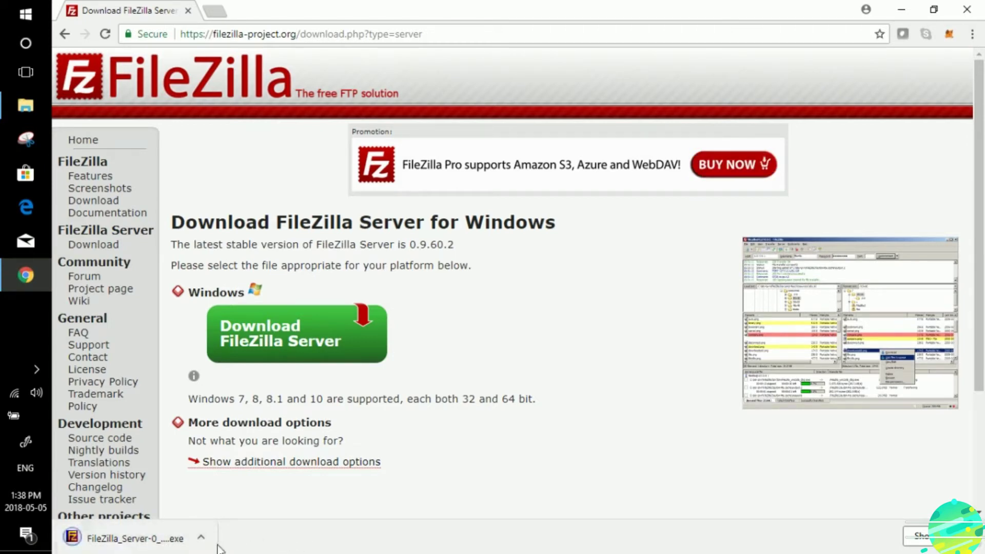
pyautogui.click(179, 547)
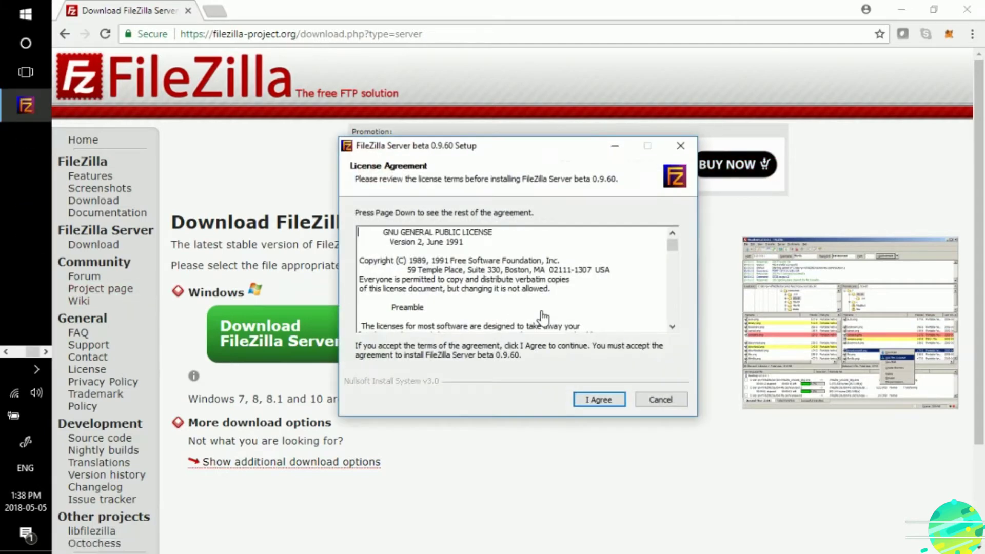
# Step: Accept the license and install FileZilla Server with the Standard components, default destination folder, startup as a service and admin port 14147
pyautogui.click(596, 402)
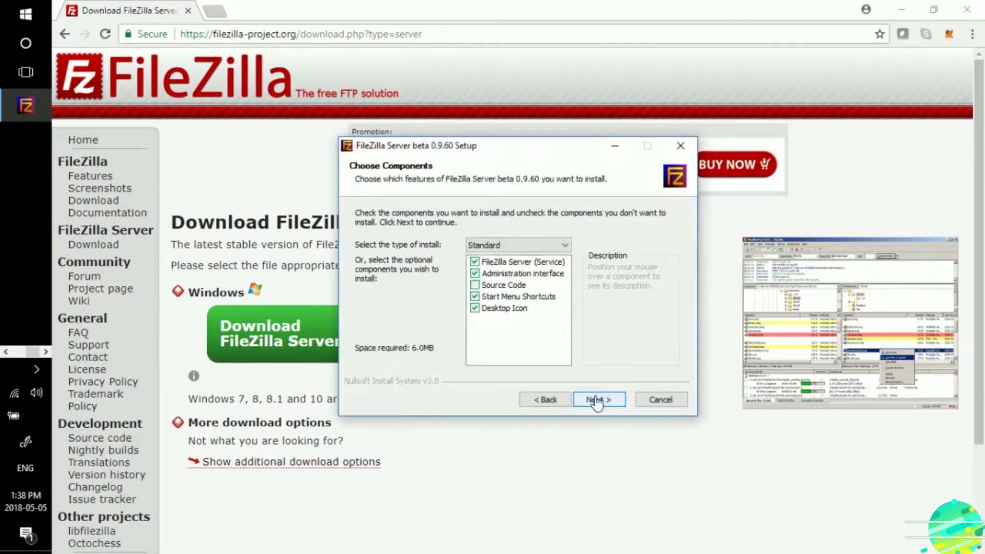
pyautogui.click(596, 400)
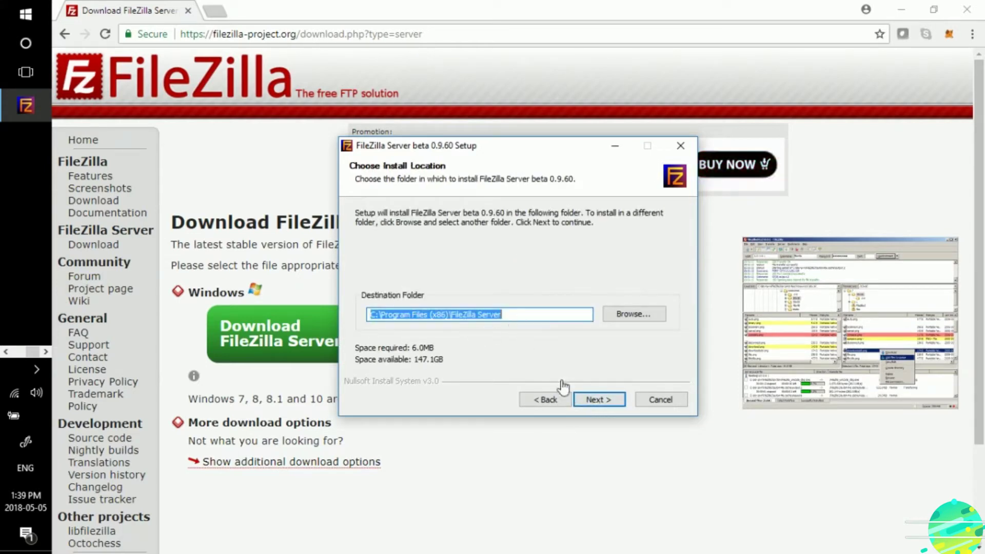
pyautogui.click(597, 403)
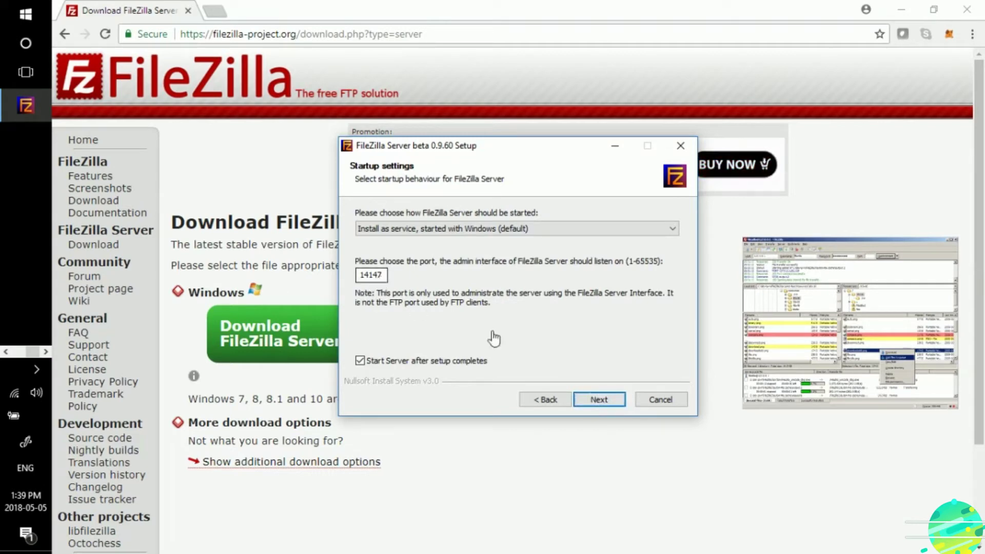
pyautogui.click(596, 403)
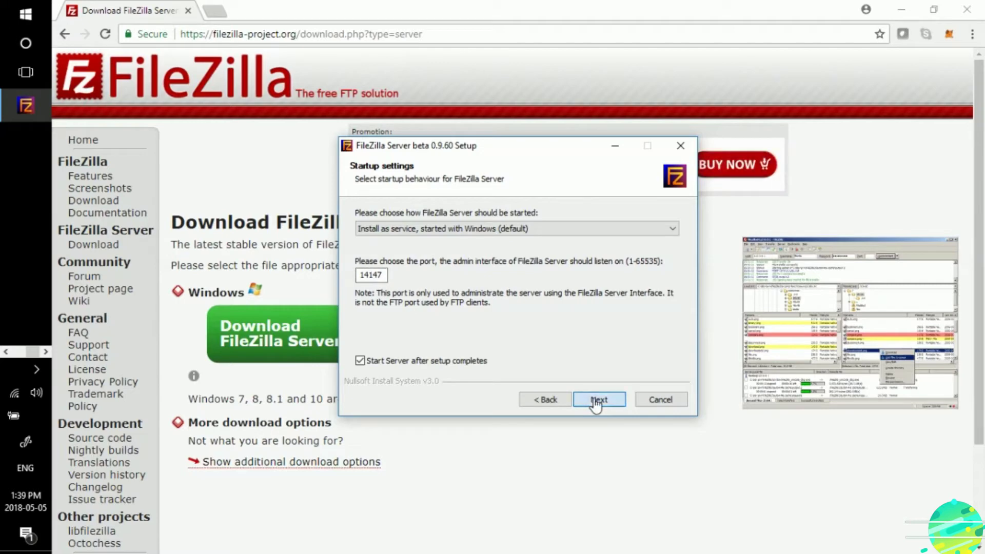
pyautogui.click(597, 400)
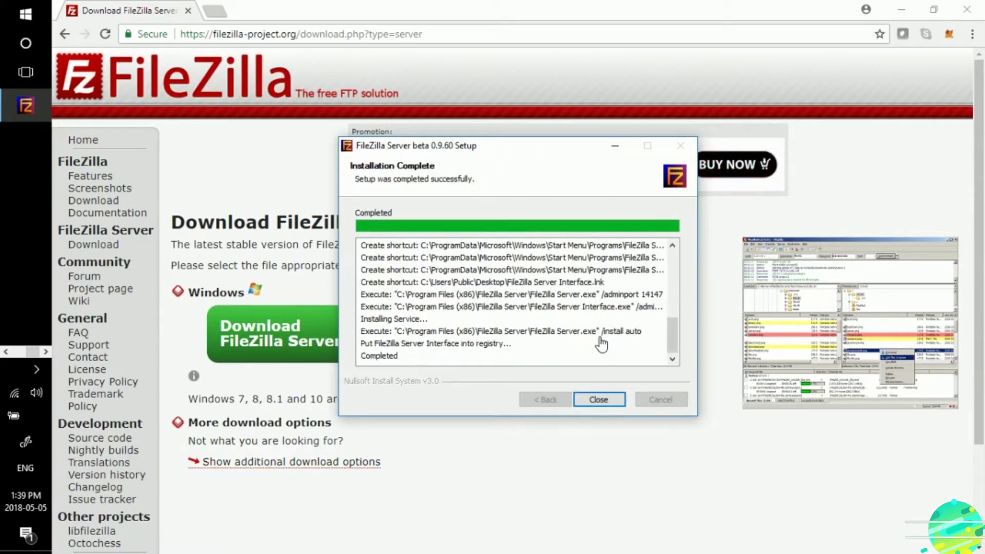
pyautogui.click(602, 402)
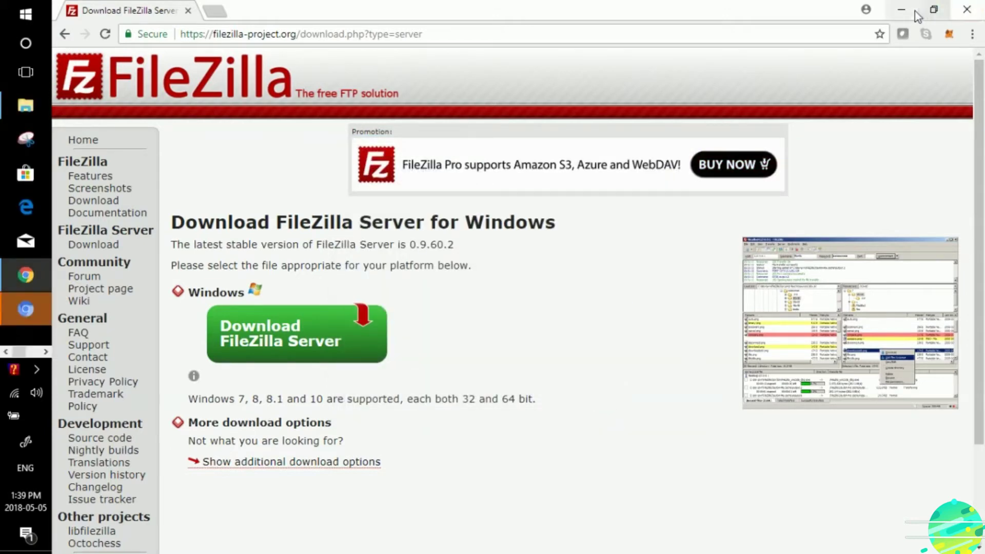
# Step: Minimize the browser and connect the FileZilla Server interface to host localhost on administration port 14147
pyautogui.click(902, 9)
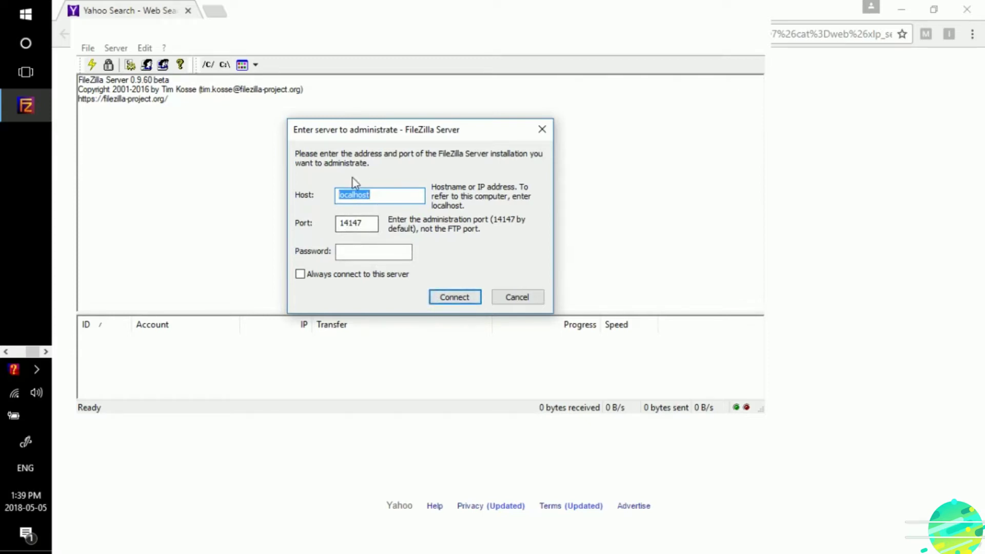
pyautogui.click(450, 299)
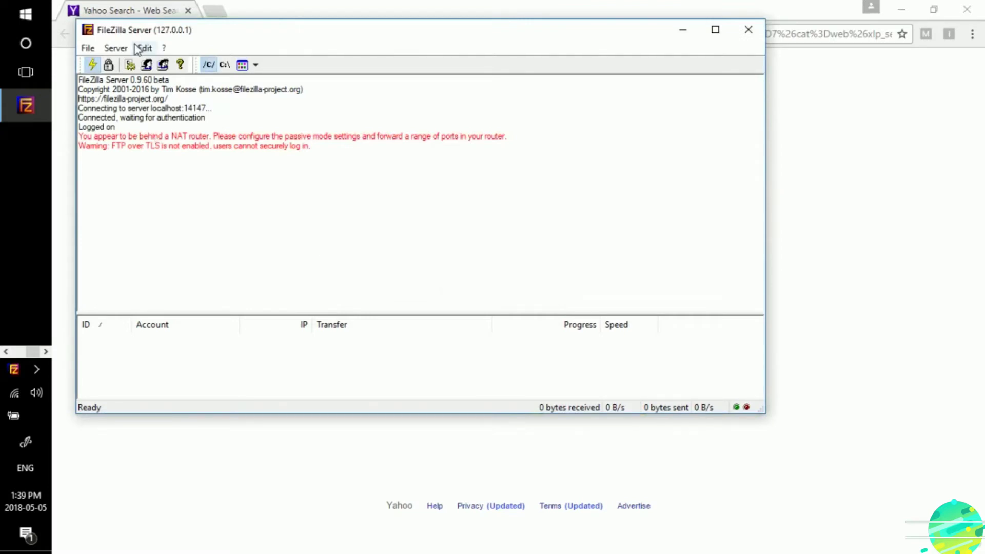
pyautogui.click(115, 47)
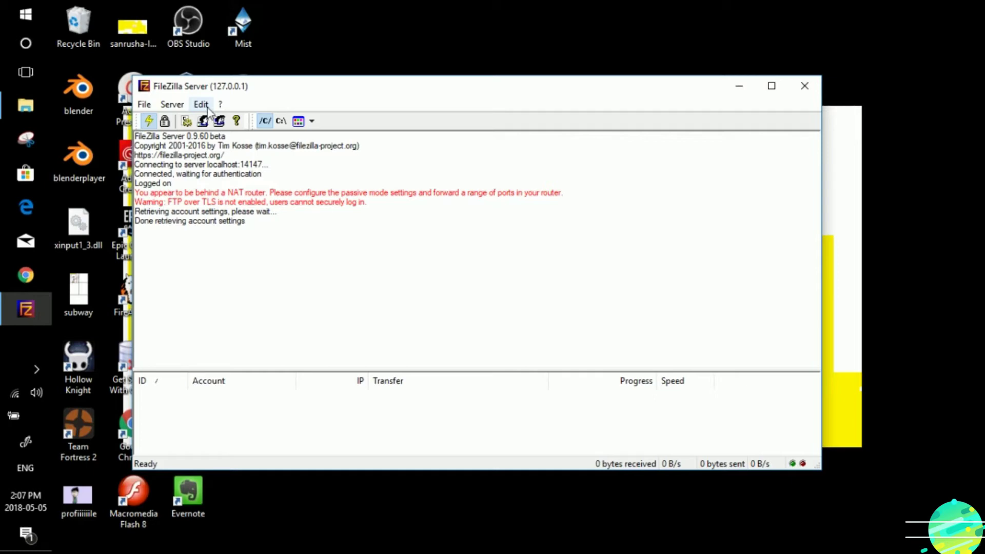
# Step: Add a user account named sanrusha with no group membership in the server's user settings
pyautogui.click(200, 106)
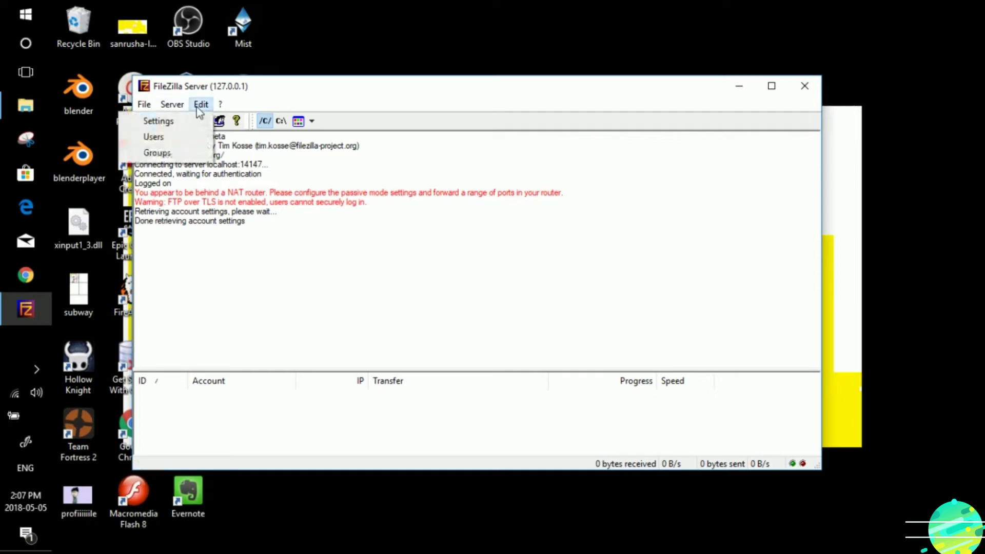
pyautogui.click(172, 143)
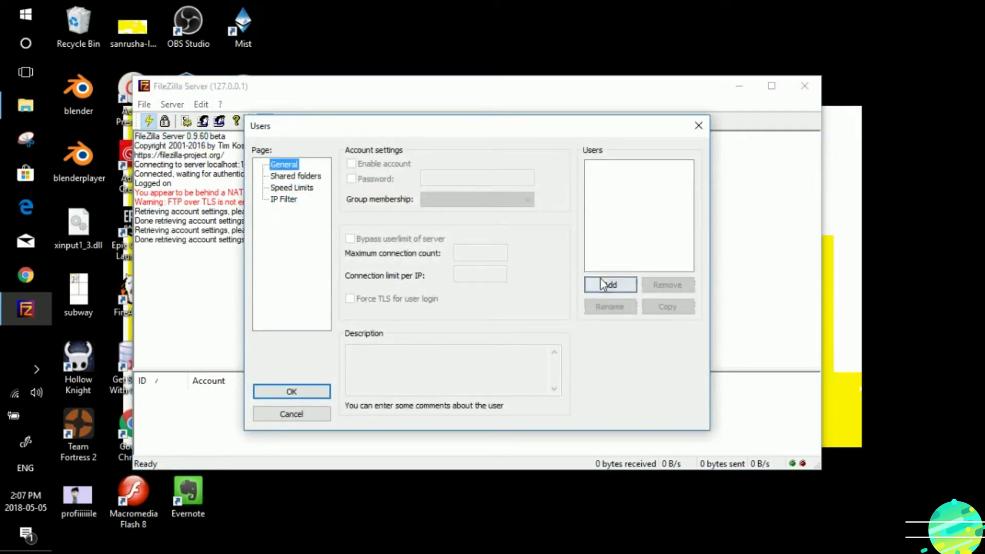
pyautogui.click(609, 287)
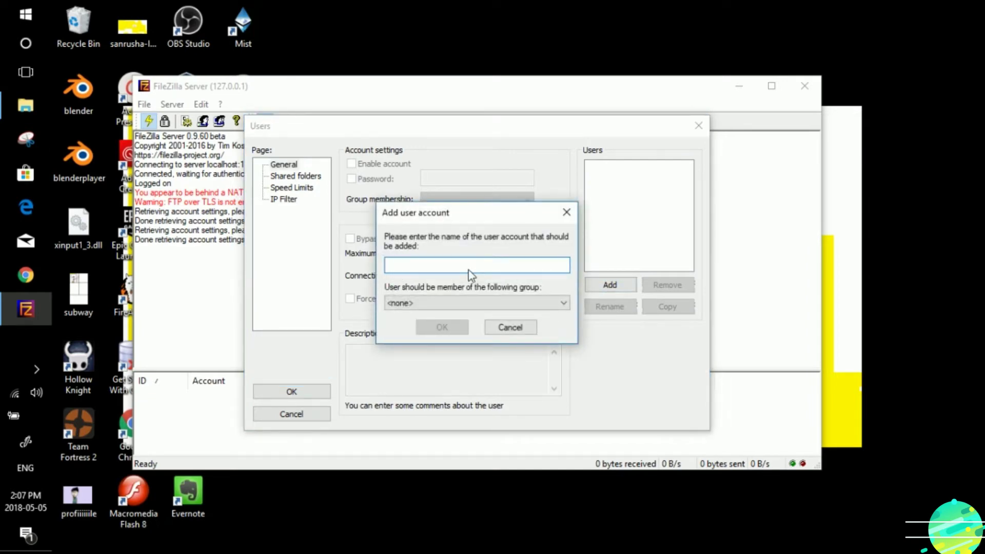
pyautogui.write('sanr')
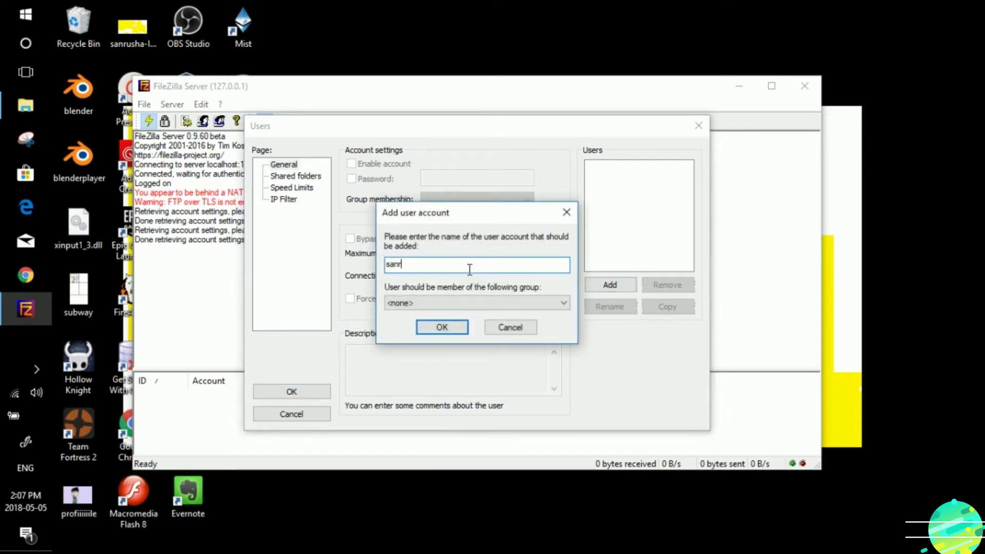
pyautogui.write('usha')
pyautogui.click(435, 327)
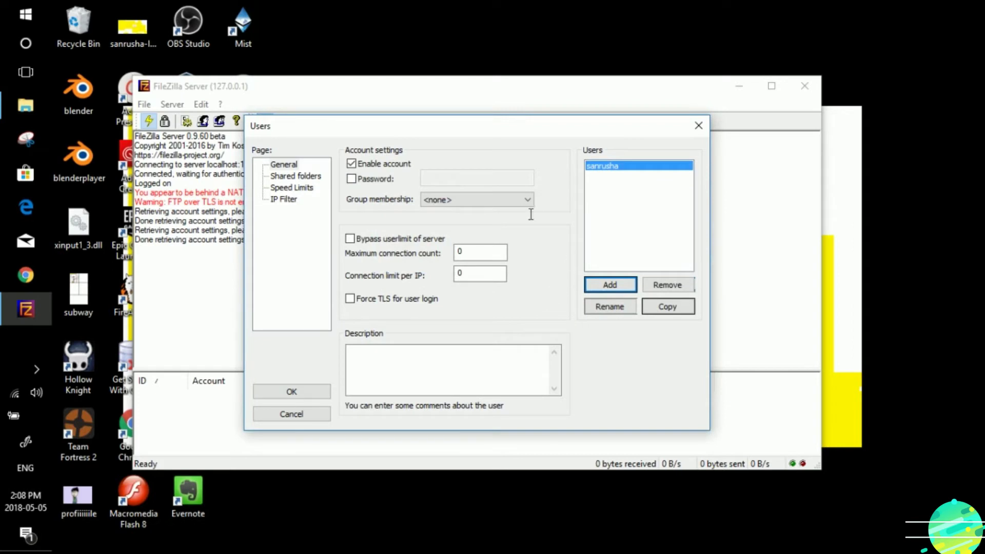
# Step: Add C:\odisharedfolder as a shared folder for the sanrusha user
pyautogui.click(296, 177)
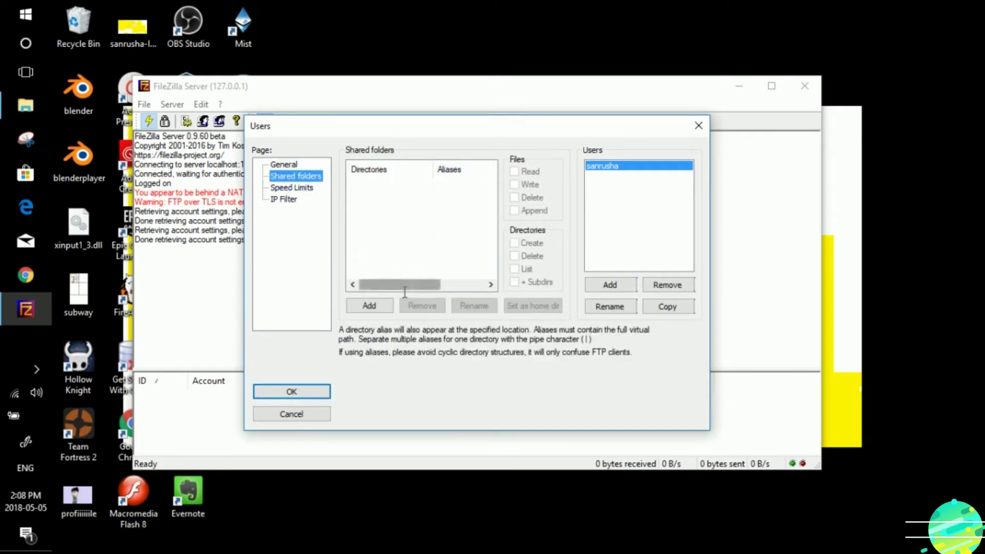
pyautogui.click(369, 305)
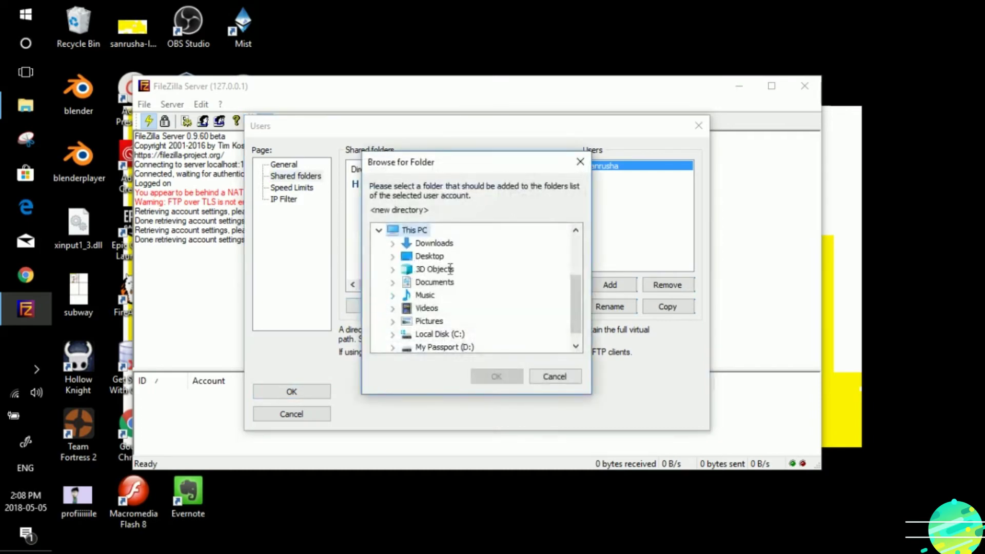
pyautogui.click(393, 334)
pyautogui.moveTo(576, 262); pyautogui.dragTo(569, 291)
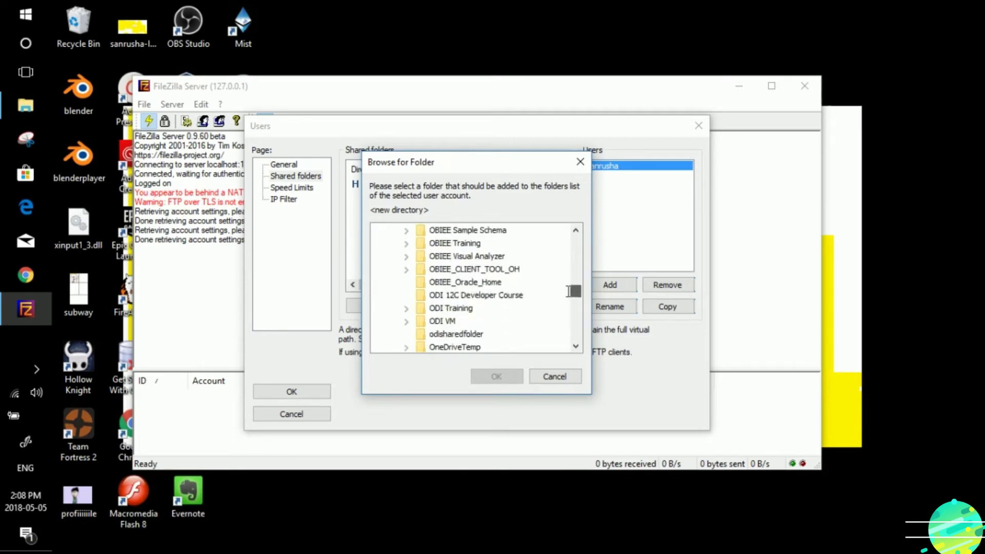
pyautogui.click(471, 335)
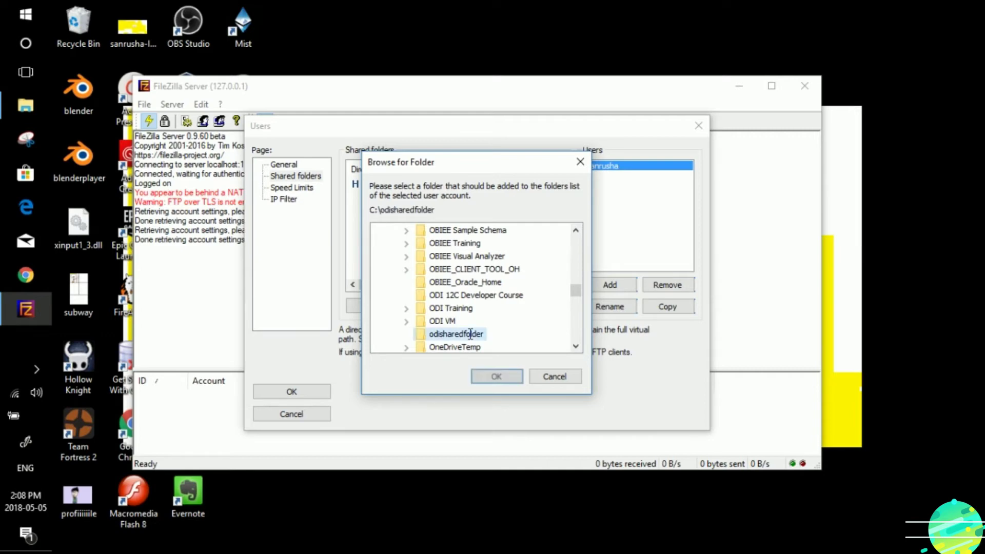
pyautogui.click(491, 375)
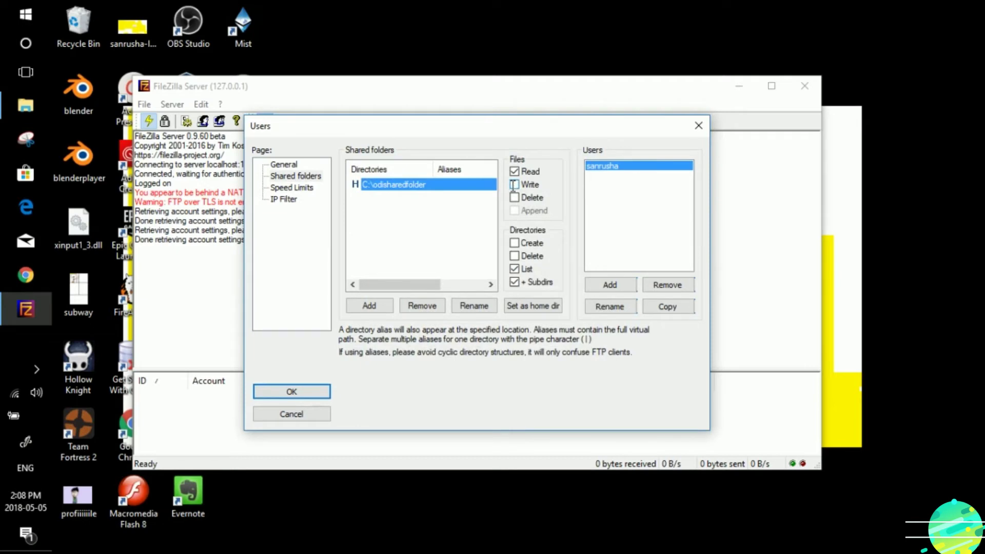
# Step: Grant the user Write, Delete and Append file permissions on C:\odisharedfolder
pyautogui.click(525, 184)
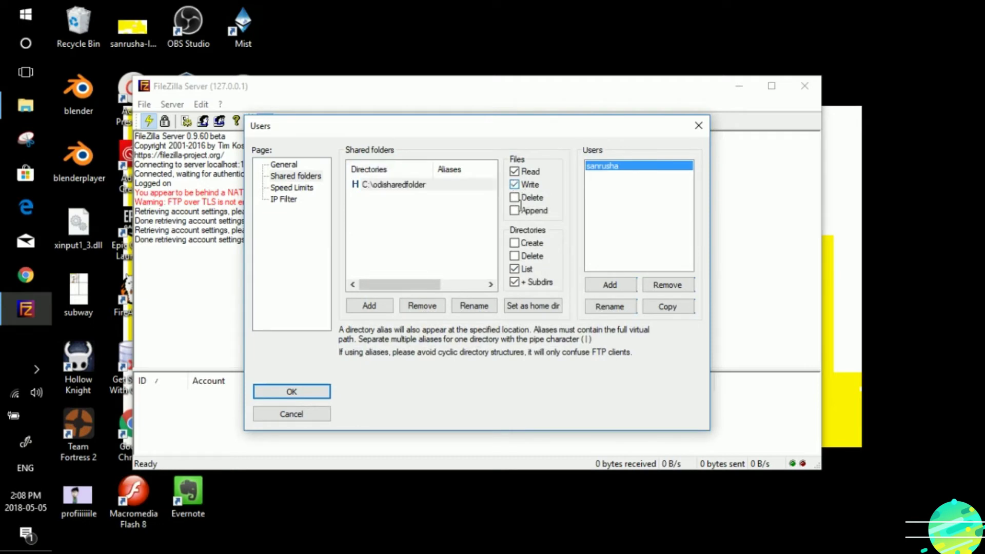
pyautogui.click(521, 200)
pyautogui.click(522, 210)
# Step: Enable password protection for the sanrusha account, enter the account password and save the user settings
pyautogui.click(284, 165)
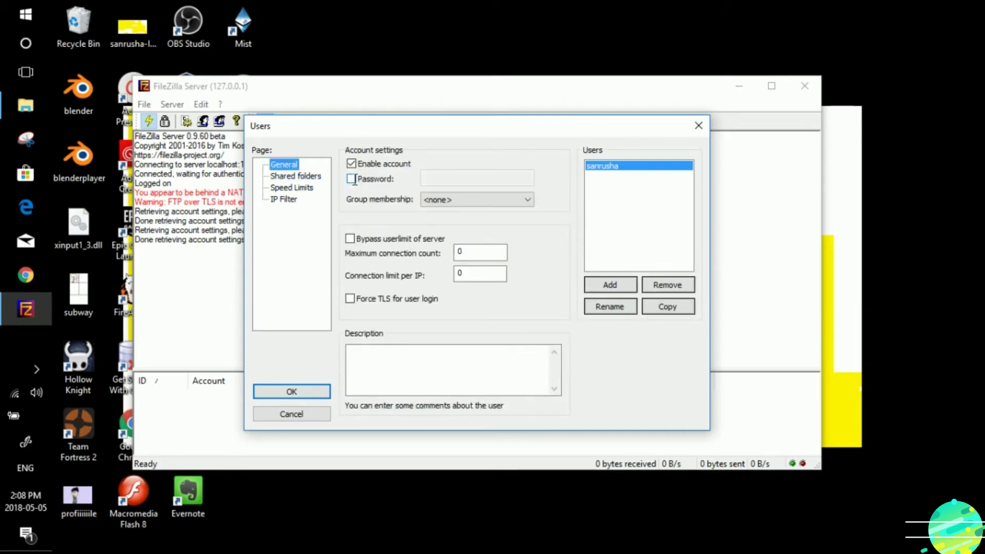
pyautogui.click(351, 179)
pyautogui.click(444, 182)
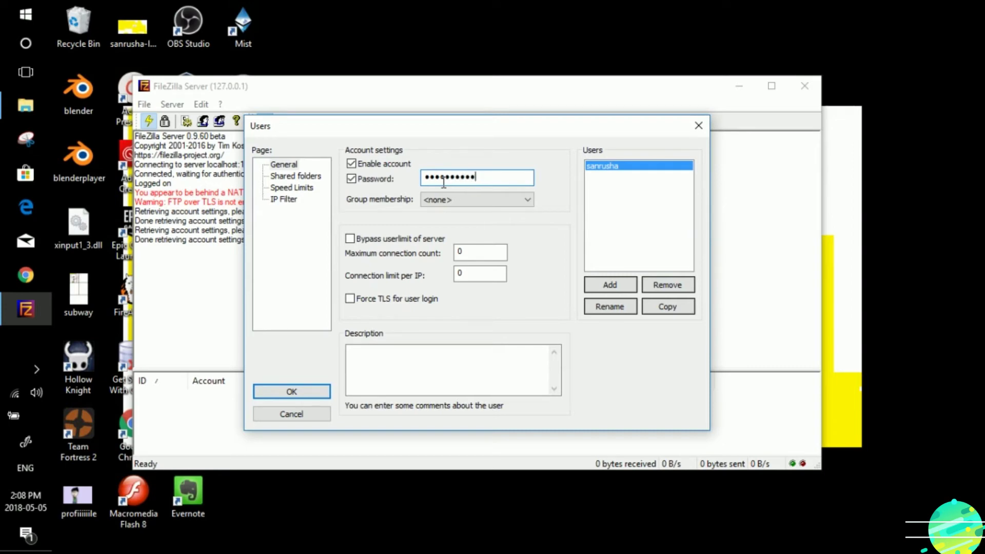
pyautogui.click(296, 390)
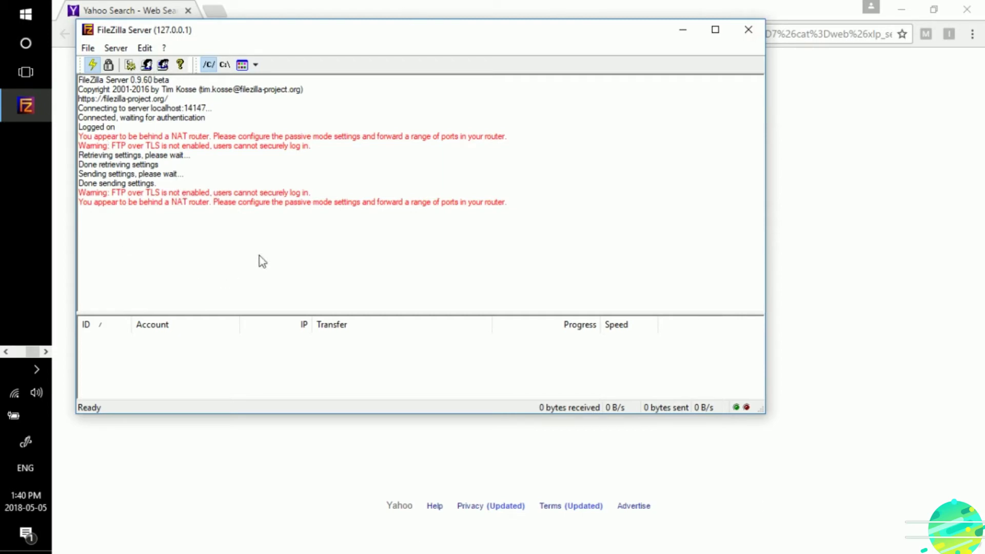
# Step: Close the FileZilla Server window and the Yahoo Search tab, and switch to the Chrome window with the FileZilla download page
pyautogui.click(753, 34)
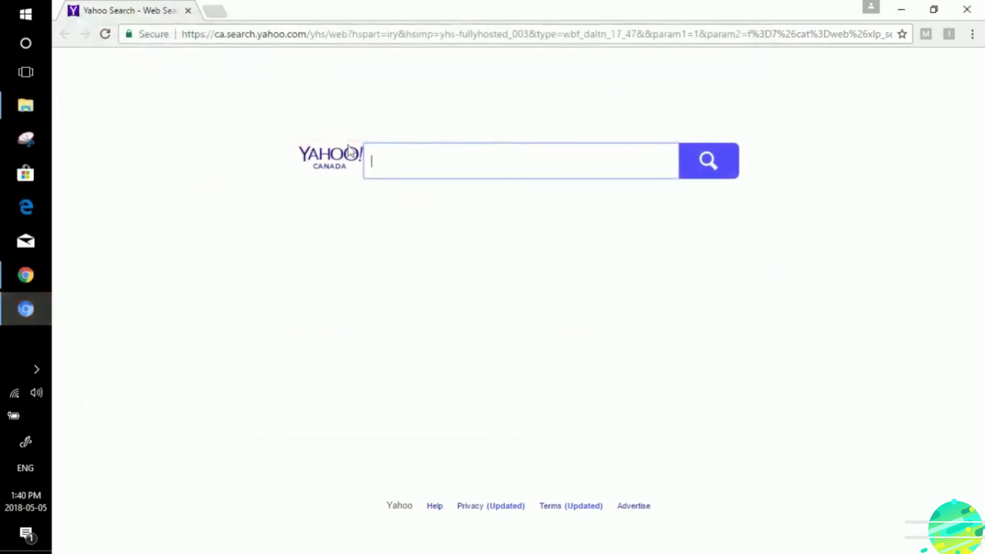
pyautogui.click(188, 11)
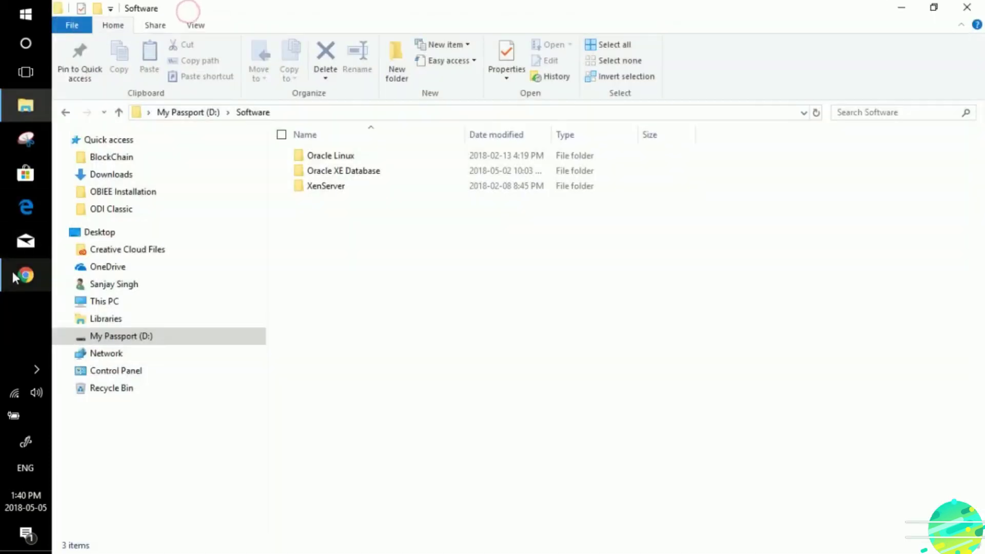
pyautogui.click(21, 275)
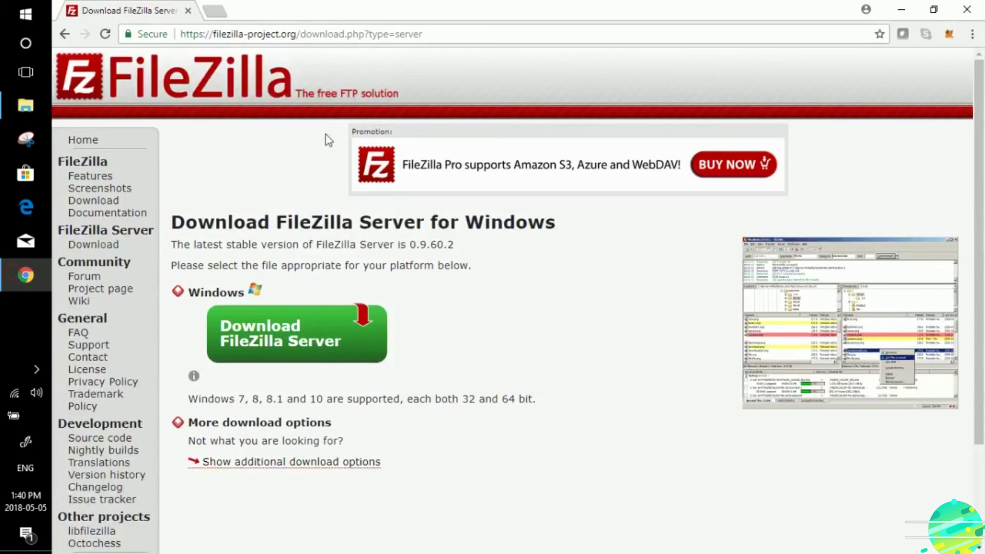
# Step: Return to the Google results, search for "filezilla client download" instead and look through the listed download sources
pyautogui.click(62, 35)
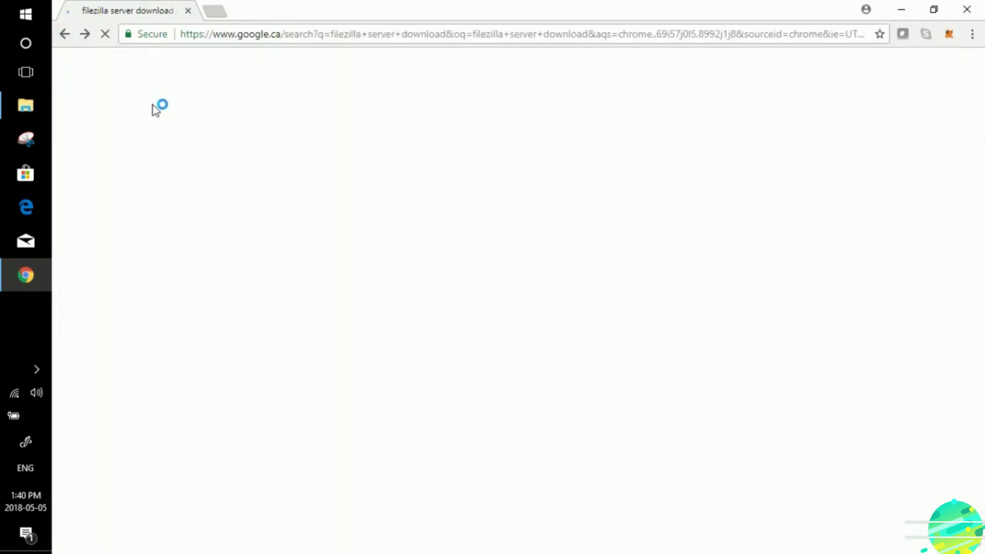
pyautogui.click(300, 73)
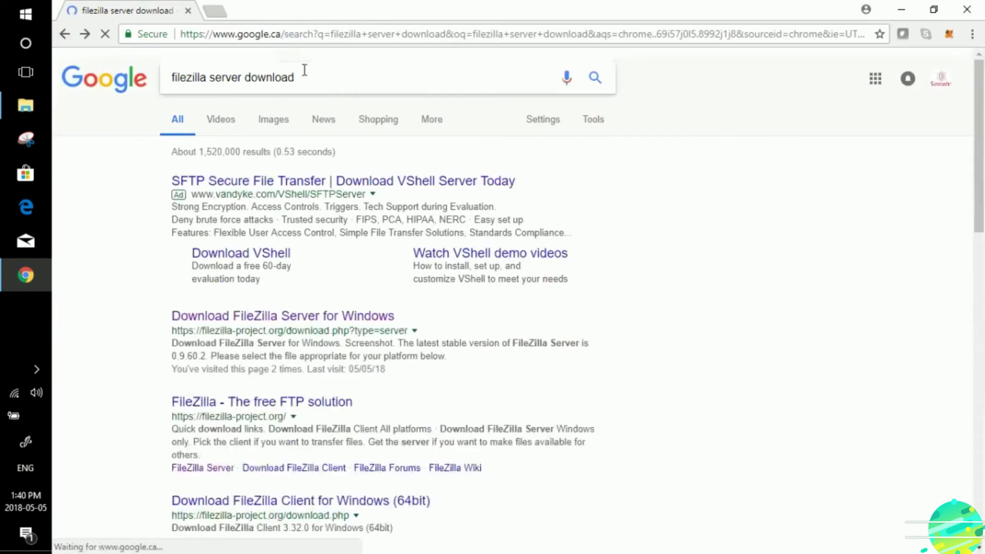
pyautogui.click(207, 78)
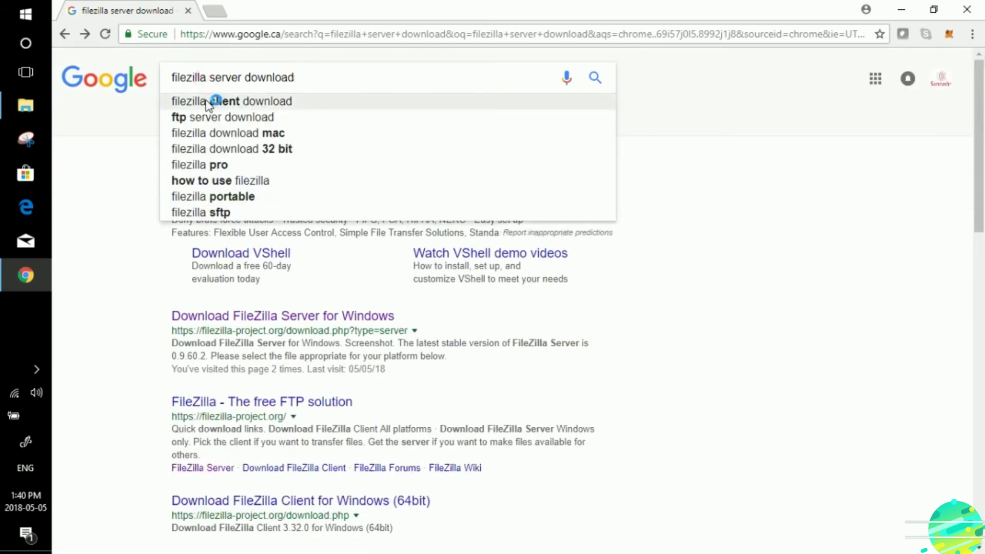
pyautogui.click(217, 102)
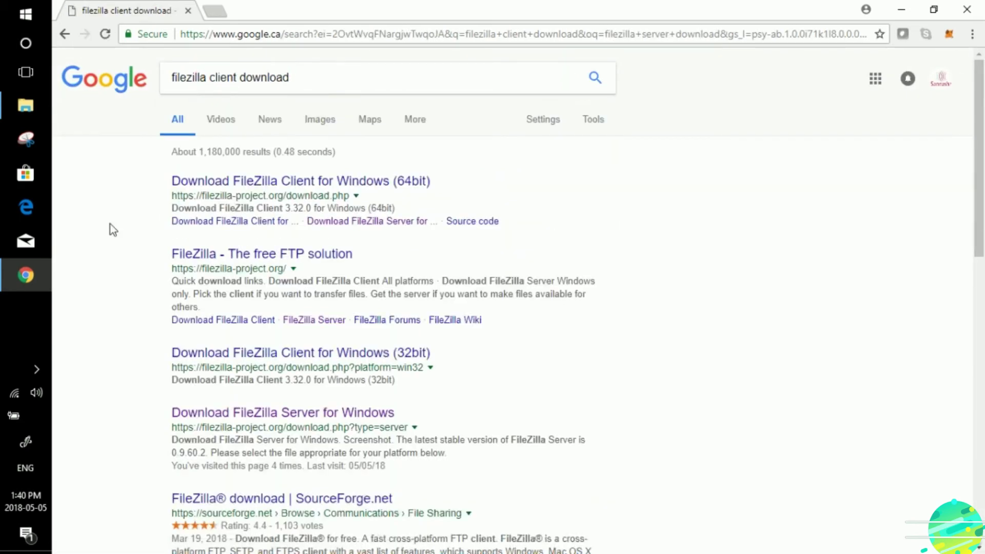
pyautogui.scroll(-3, 264, 400)
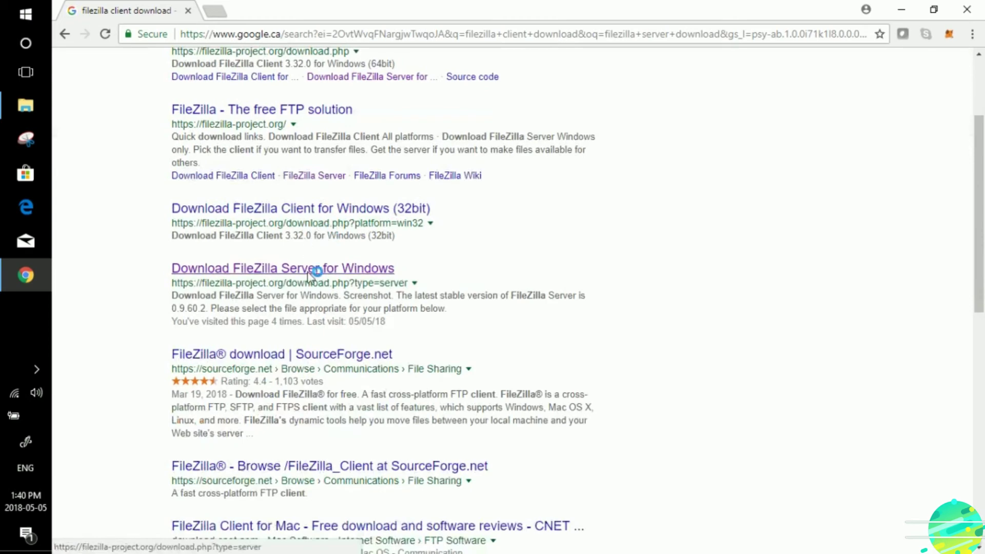
pyautogui.scroll(-2, 161, 377)
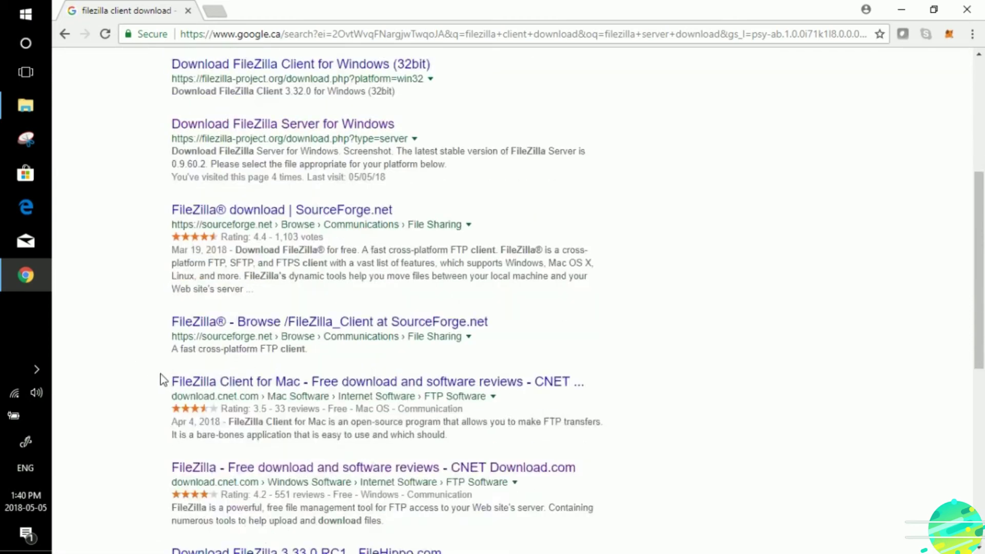
# Step: Open the official FileZilla Client for Windows (64bit) download page from the search results and download the standard FileZilla edition
pyautogui.scroll(5, 160, 375)
pyautogui.scroll(-1, 180, 358)
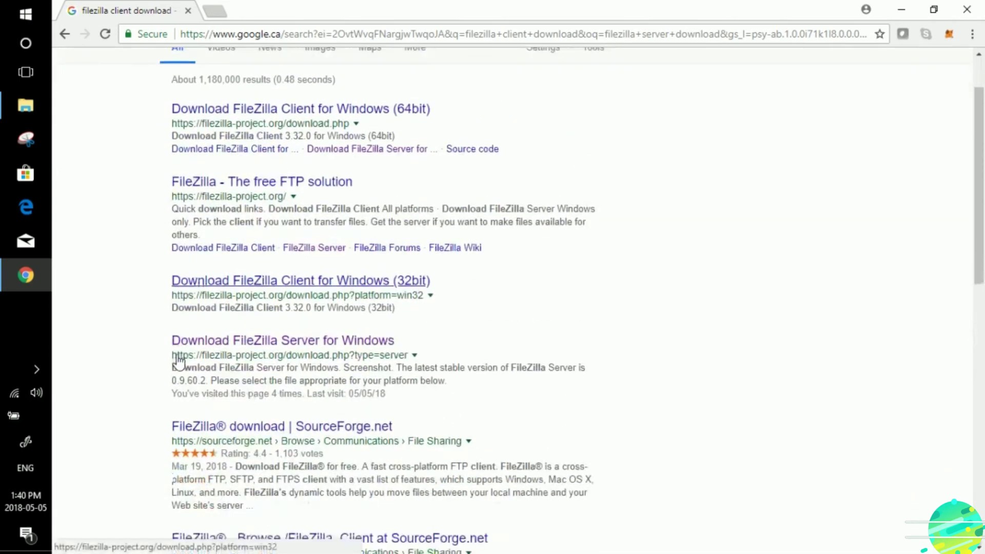
pyautogui.click(221, 110)
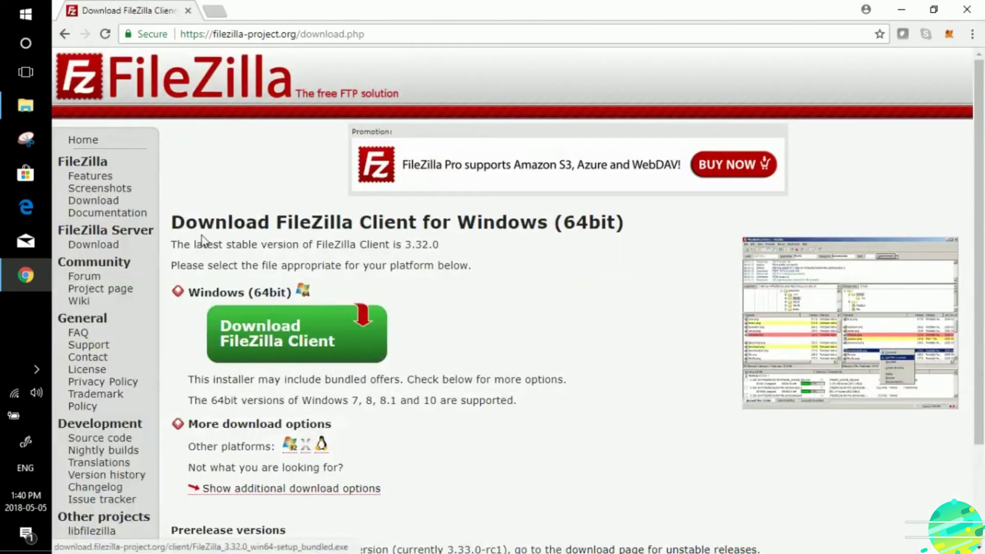
pyautogui.click(290, 340)
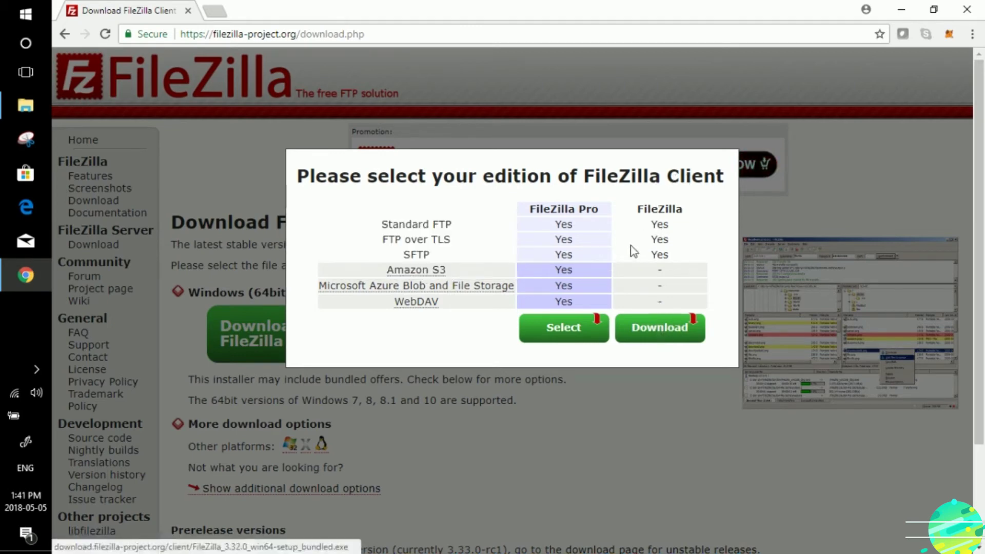
pyautogui.click(667, 333)
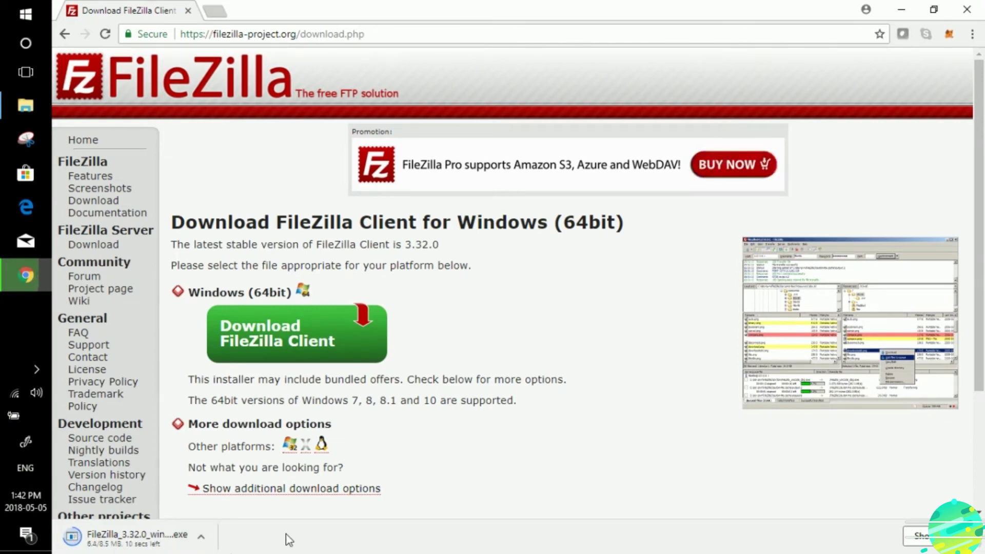
# Step: Run the downloaded FileZilla Client installer, accept the license, and keep the all-users option, default components, install location and Start Menu folder
pyautogui.click(147, 547)
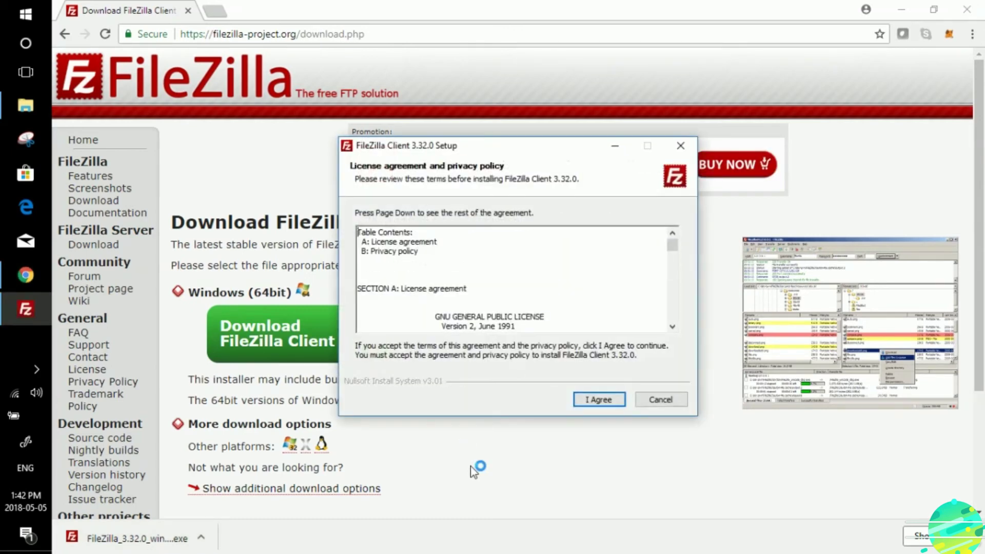
pyautogui.click(593, 402)
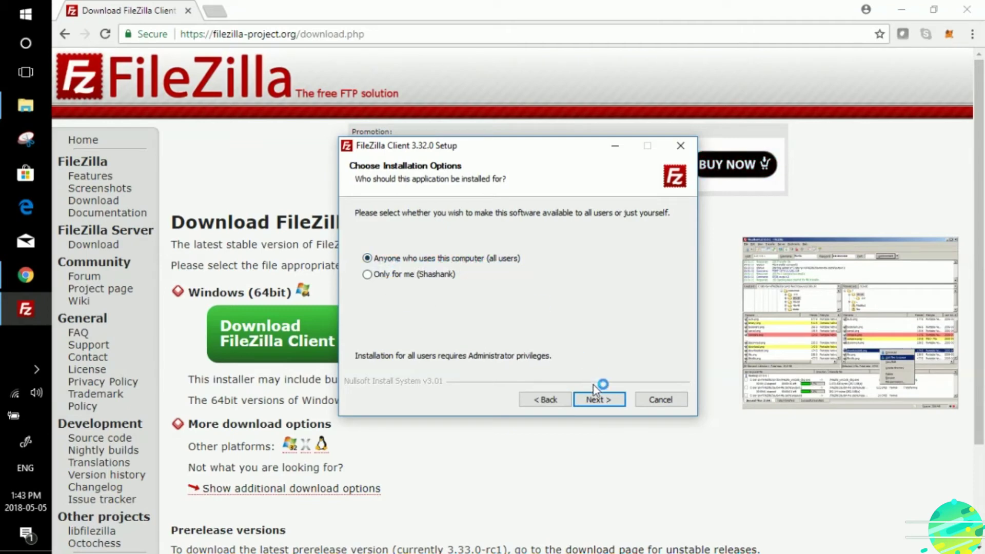
pyautogui.click(607, 402)
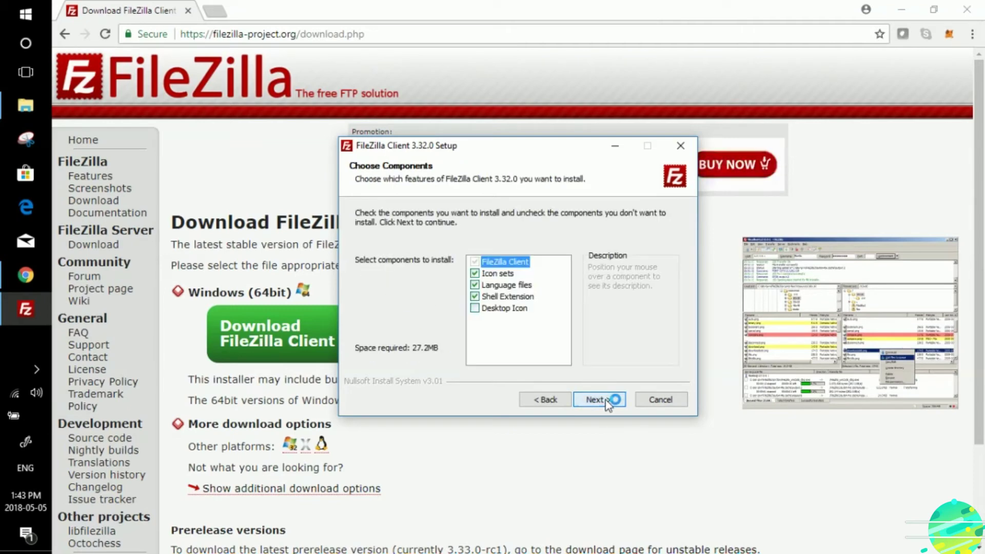
pyautogui.click(608, 401)
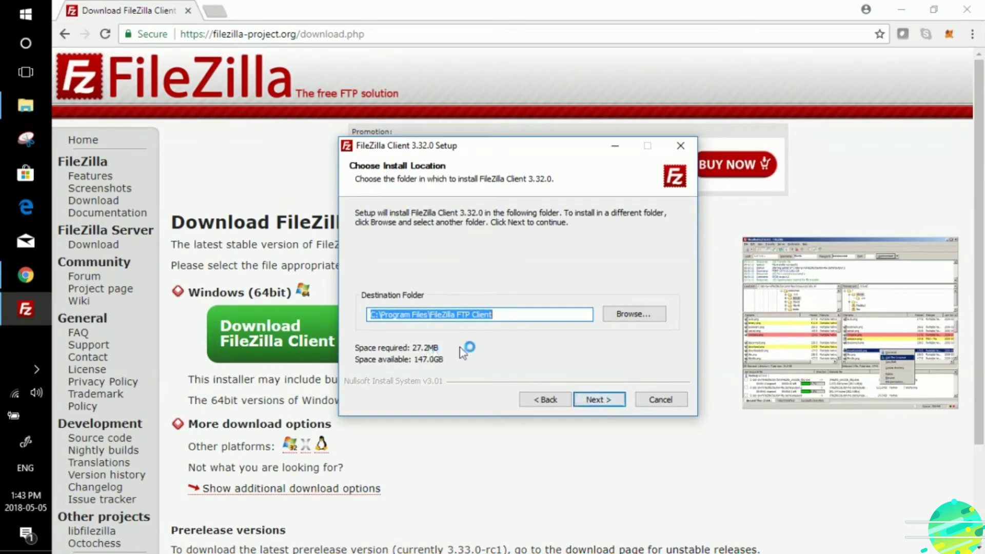
pyautogui.click(584, 398)
pyautogui.click(606, 400)
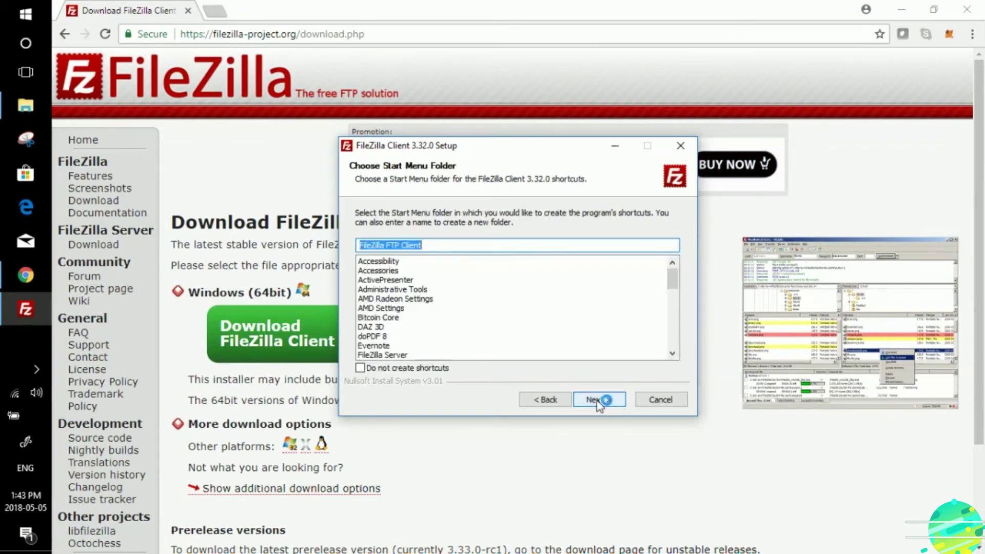
pyautogui.click(597, 400)
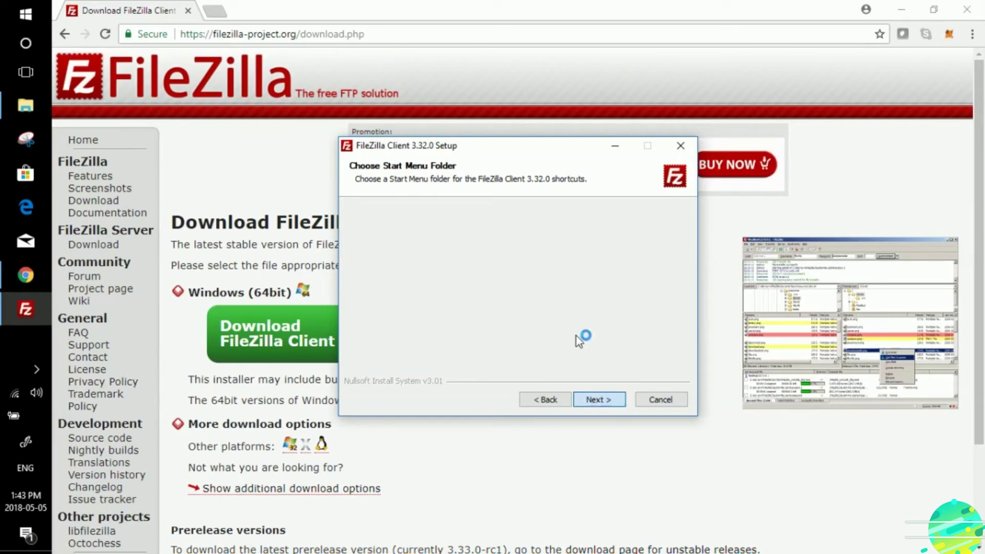
# Step: Accept the bundled WinZip offer, decline Avast Free Antivirus, and finish the setup with Start FileZilla now enabled
pyautogui.click(600, 404)
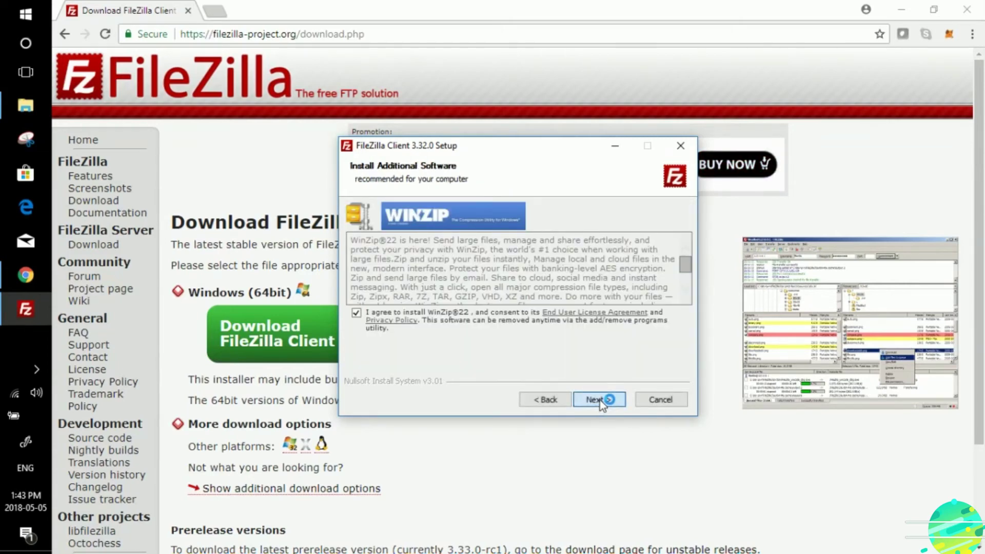
pyautogui.click(600, 401)
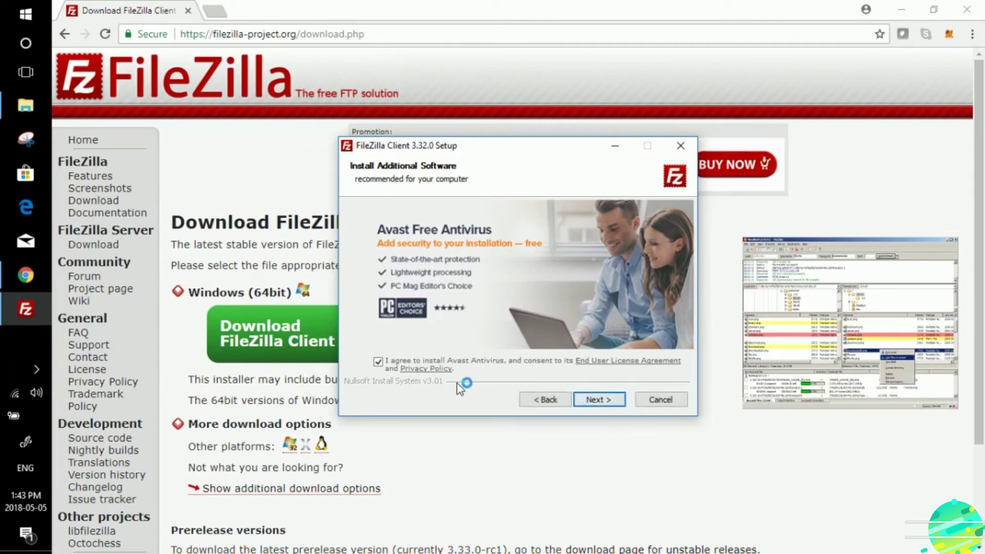
pyautogui.click(379, 363)
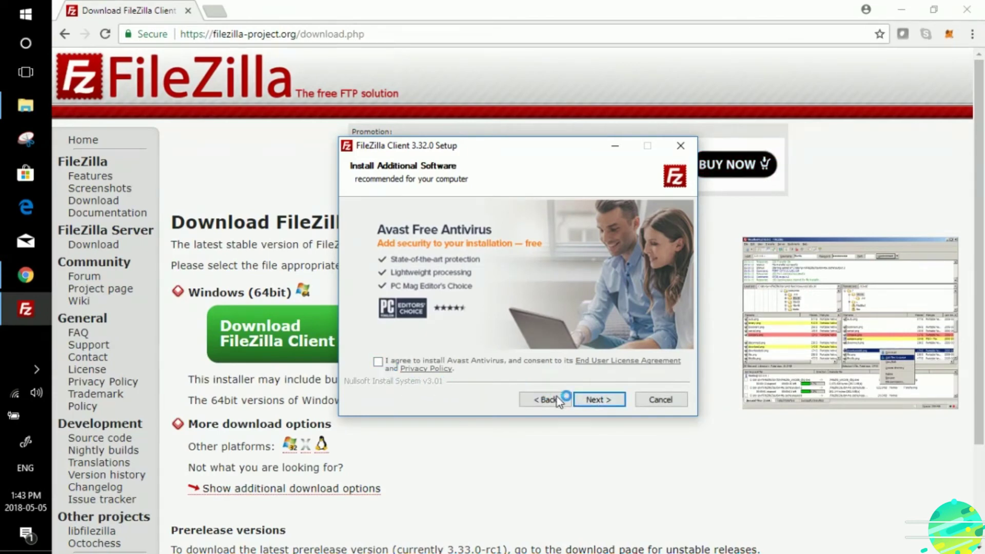
pyautogui.click(599, 400)
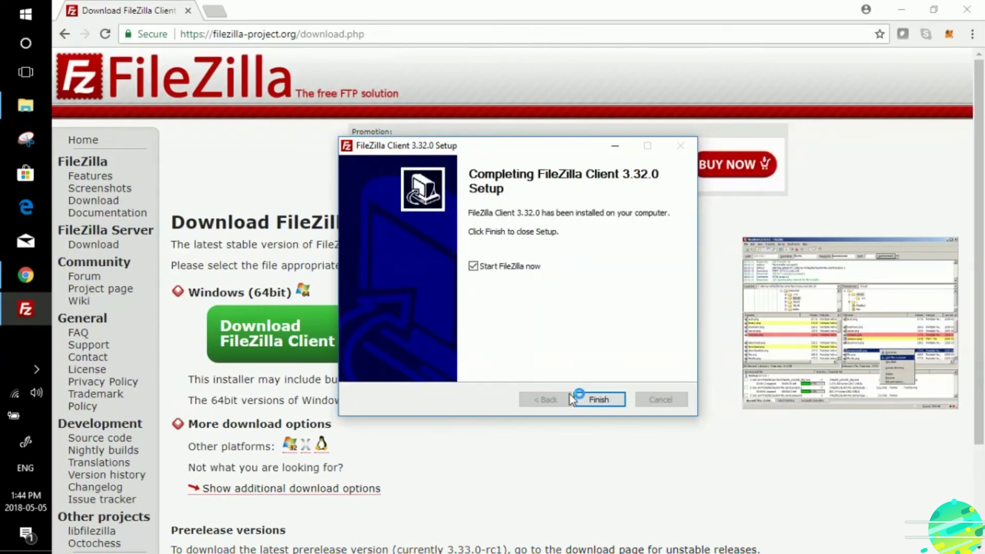
pyautogui.click(599, 399)
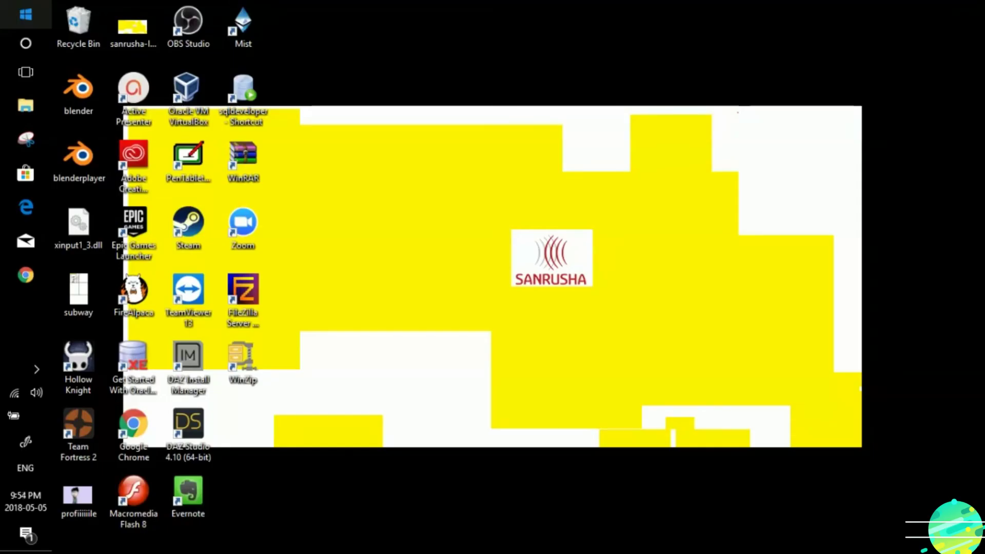
# Step: Launch the FileZilla client from Windows and move its window clear of the taskbar
pyautogui.click(24, 18)
pyautogui.click(130, 75)
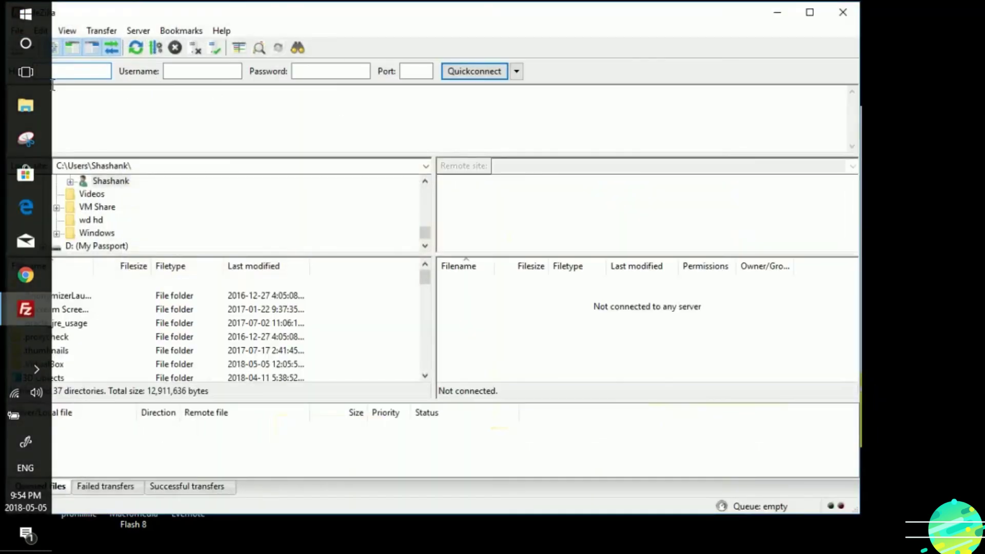
pyautogui.moveTo(155, 17); pyautogui.dragTo(229, 11)
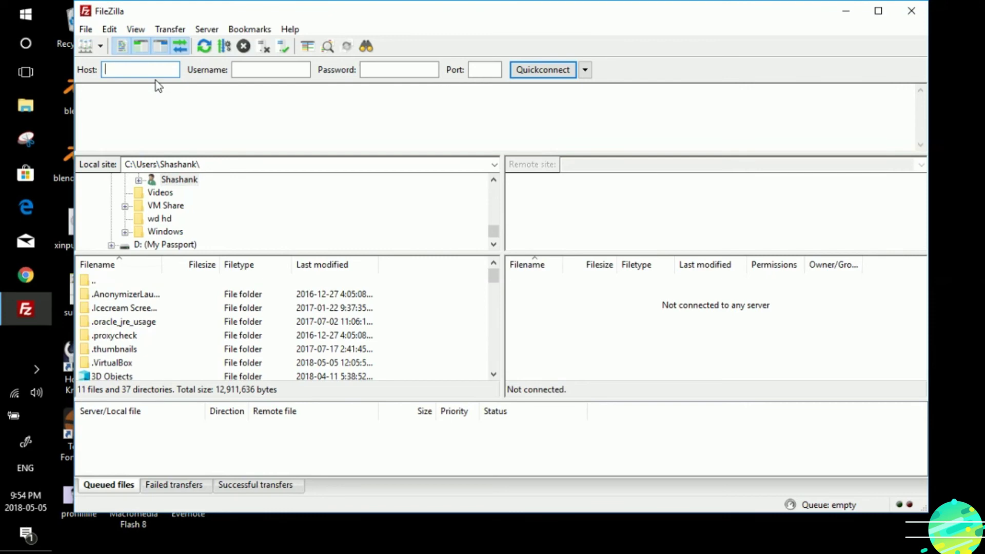
# Step: Connect to host localhost as sanrusha with the account password on port 21, and check the directory listing status
pyautogui.write('lo')
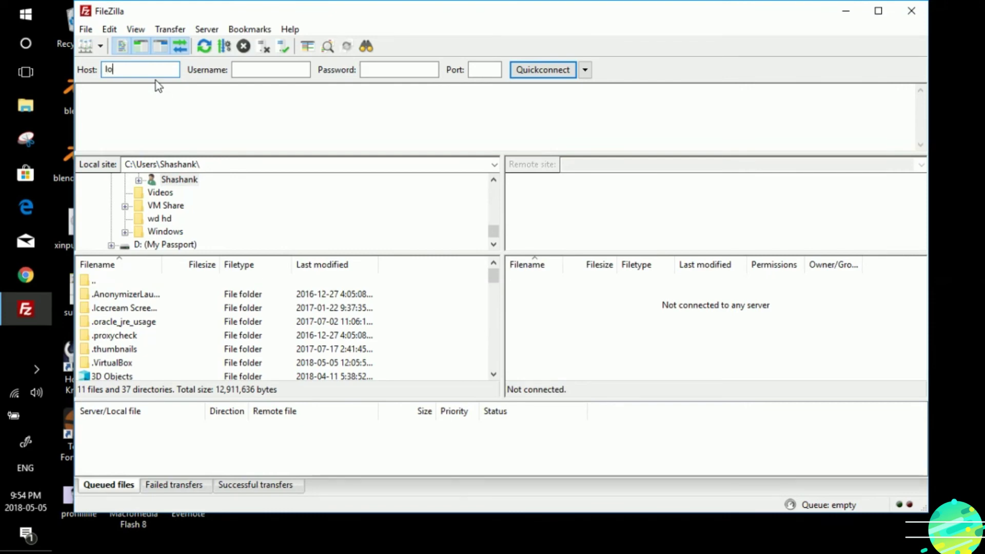
pyautogui.write('calhostsa')
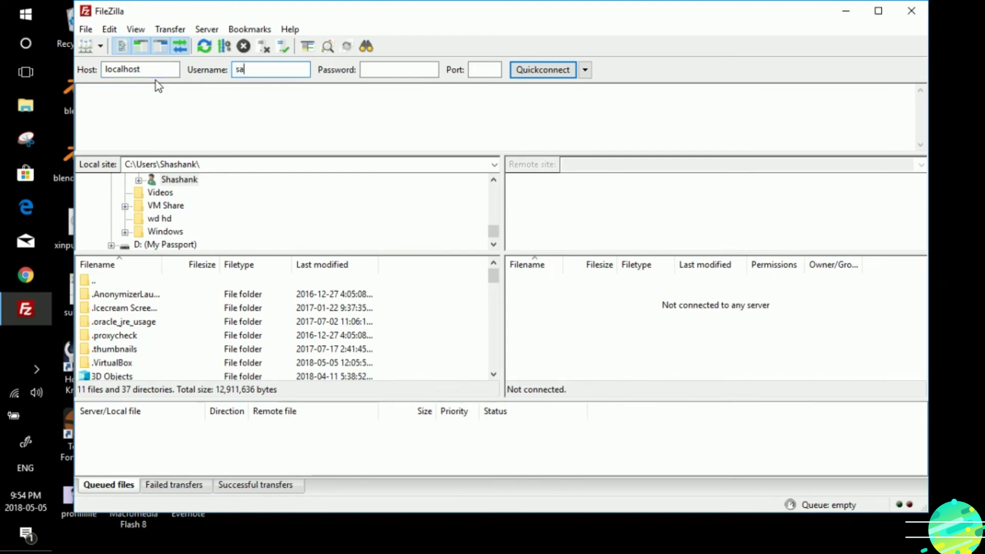
pyautogui.write('nrusha')
pyautogui.press('Tab')
pyautogui.write('••••••')
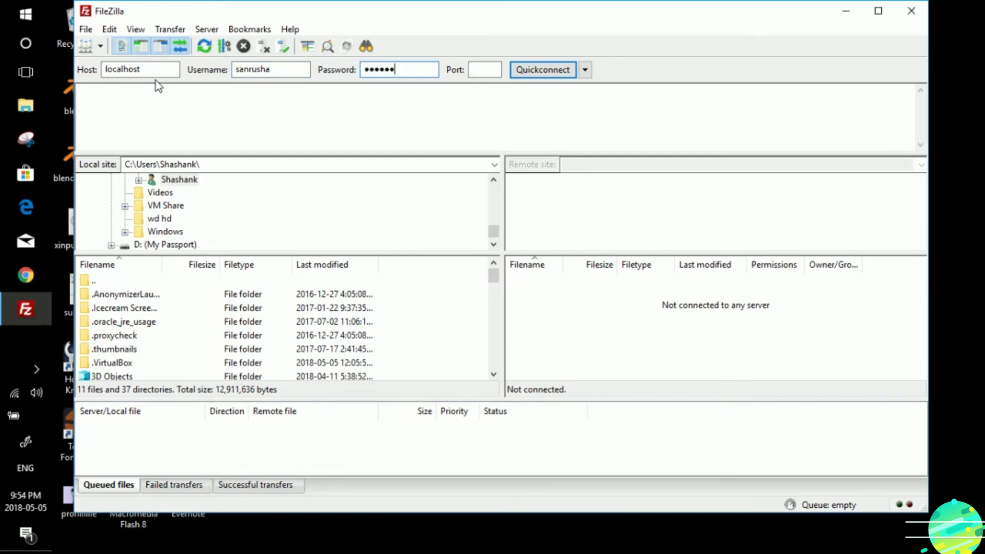
pyautogui.write('•••')
pyautogui.press('Tab')
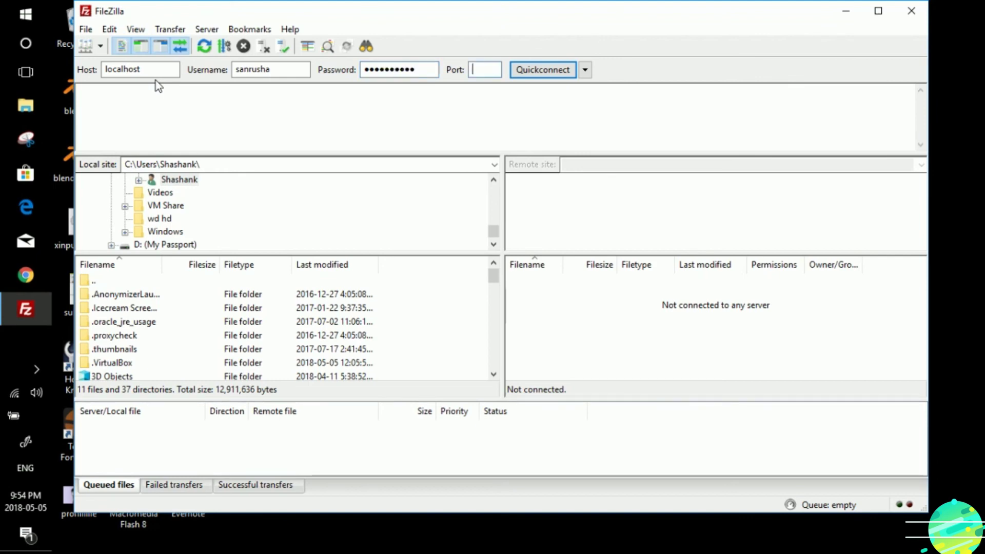
pyautogui.write('21')
pyautogui.press('Return')
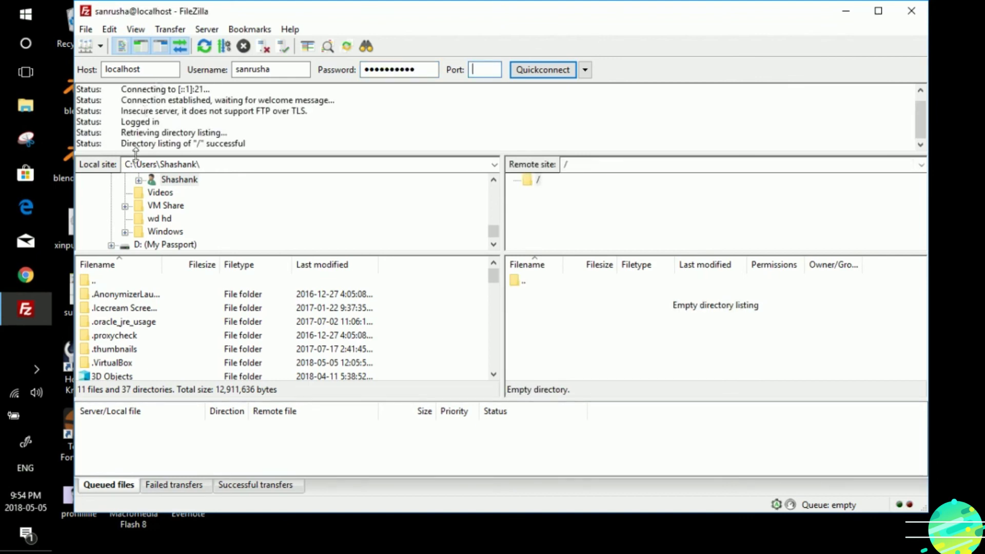
pyautogui.moveTo(110, 143); pyautogui.dragTo(267, 143)
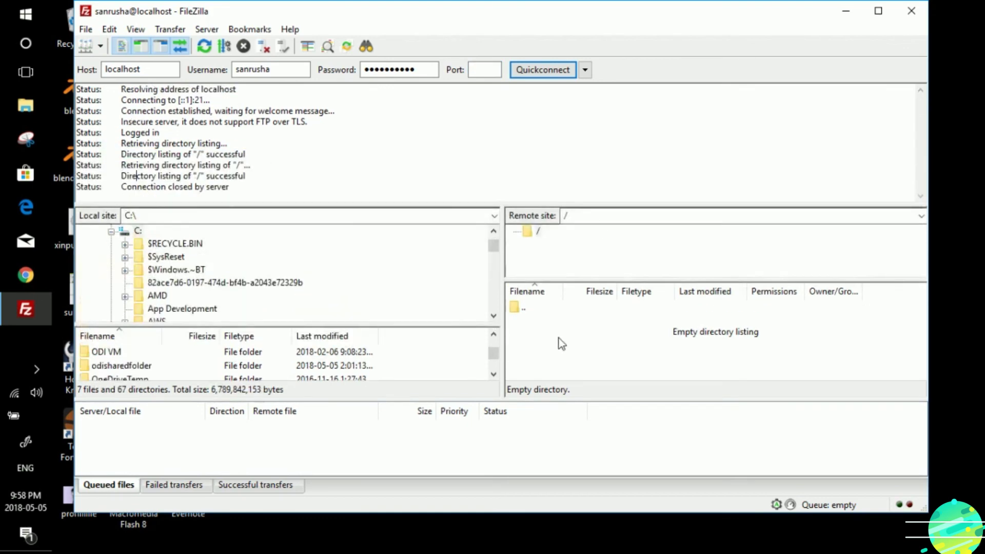
# Step: Create a directory named source in the root of the remote site and select it in the file list
pyautogui.rightClick(560, 339)
pyautogui.click(605, 404)
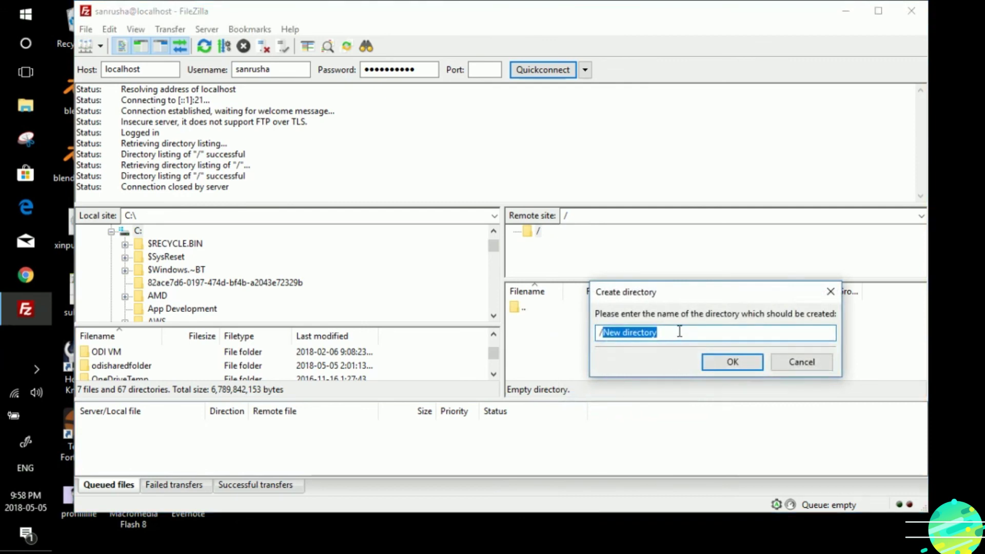
pyautogui.write('sou')
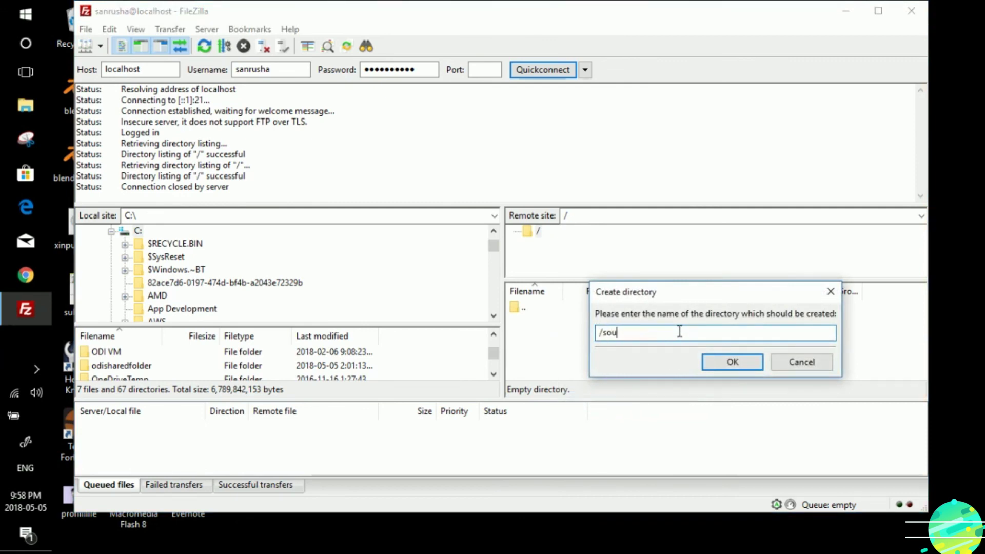
pyautogui.write('rce')
pyautogui.click(732, 362)
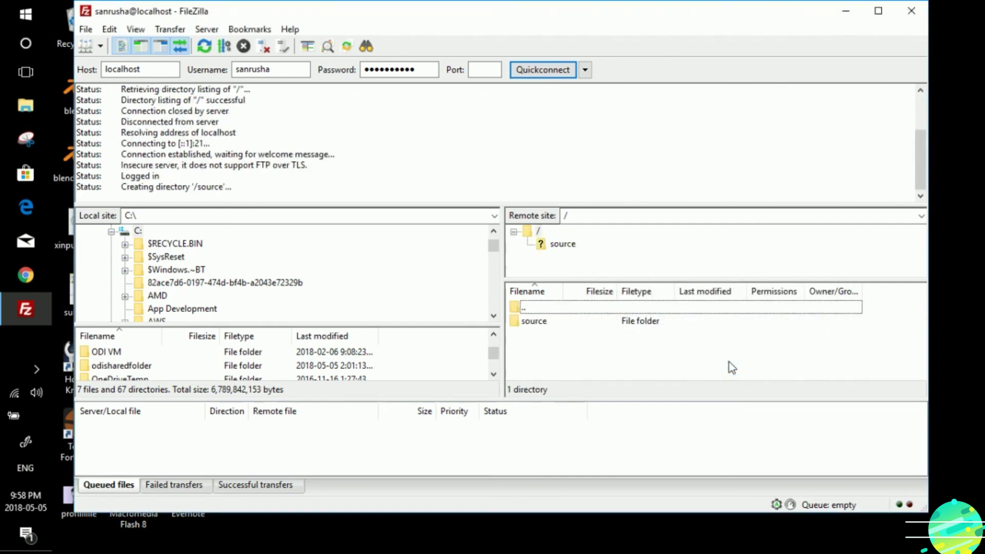
pyautogui.click(531, 323)
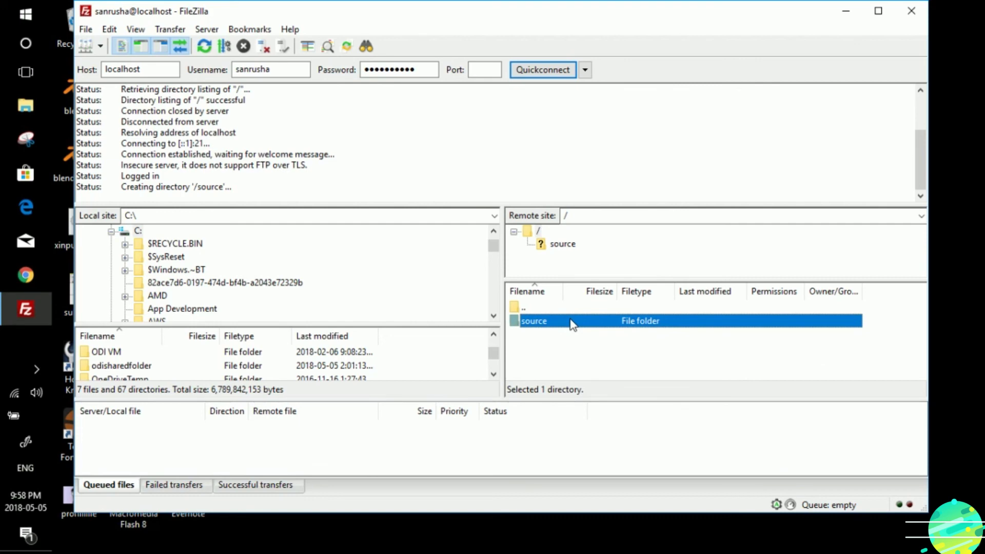
pyautogui.click(482, 162)
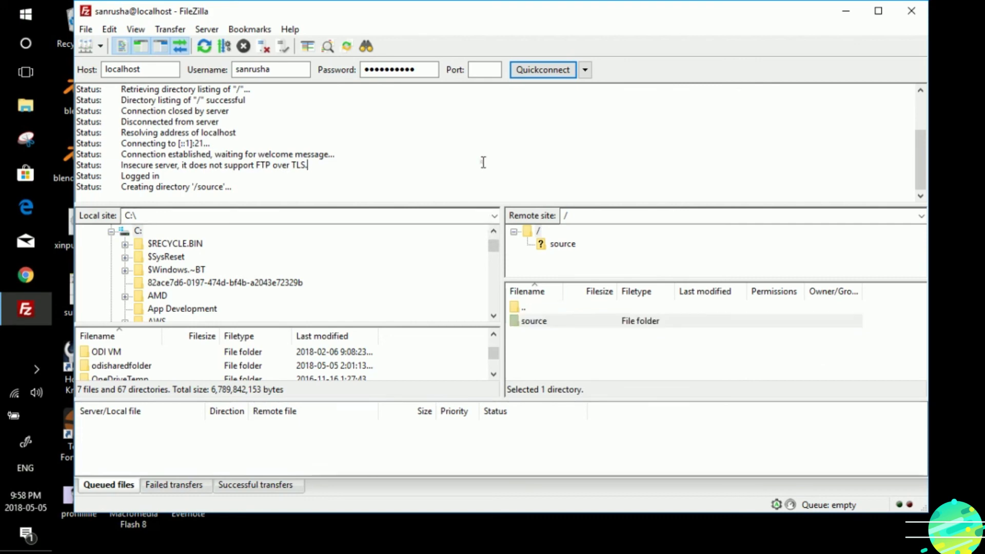